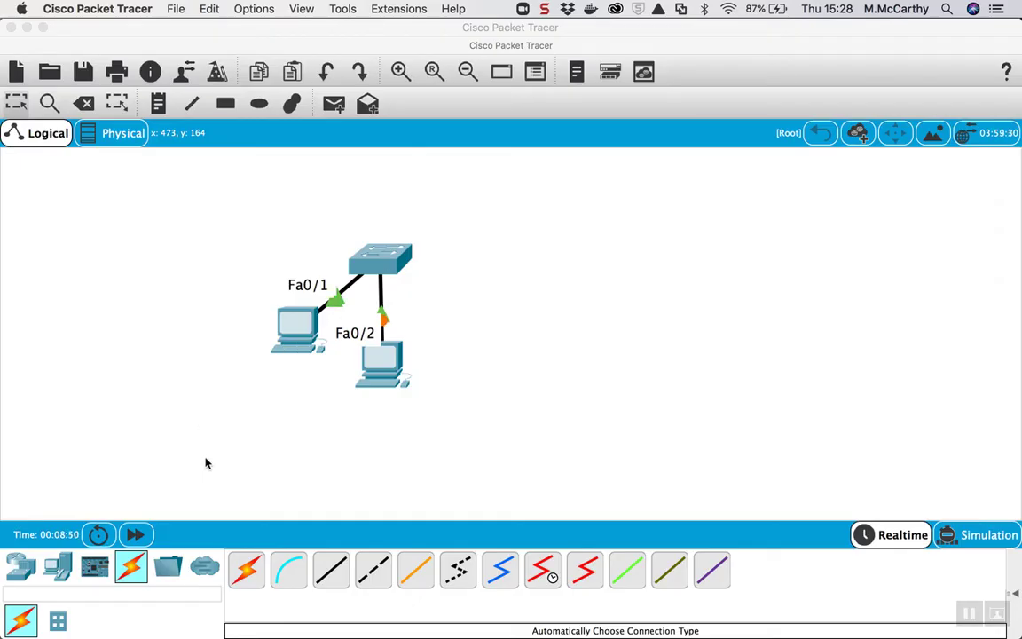
# Place a WRT300N wireless router to the right of the switch
pyautogui.click(24, 568)
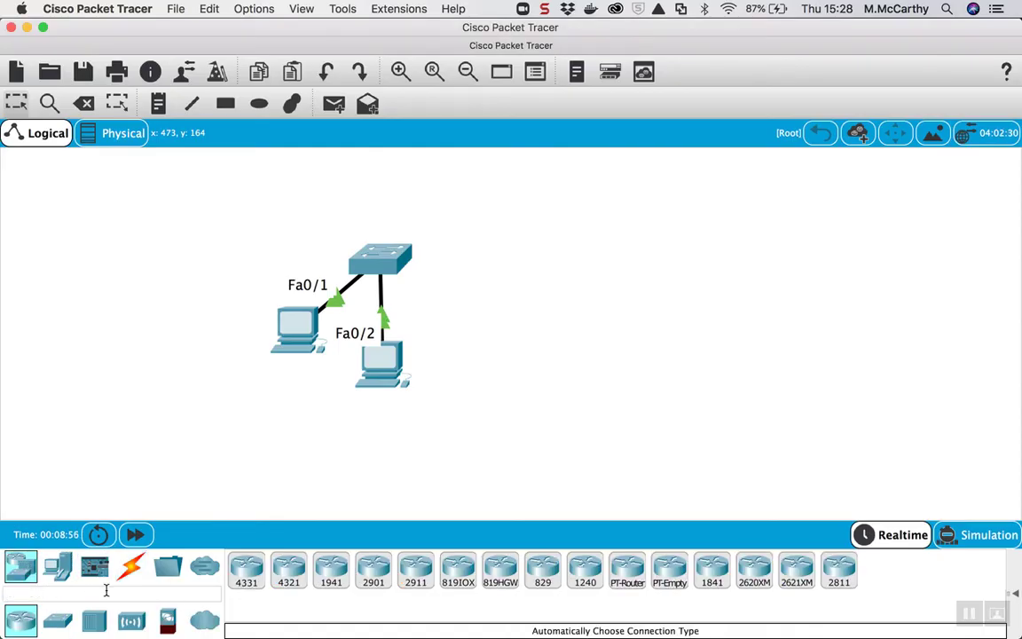
pyautogui.click(137, 623)
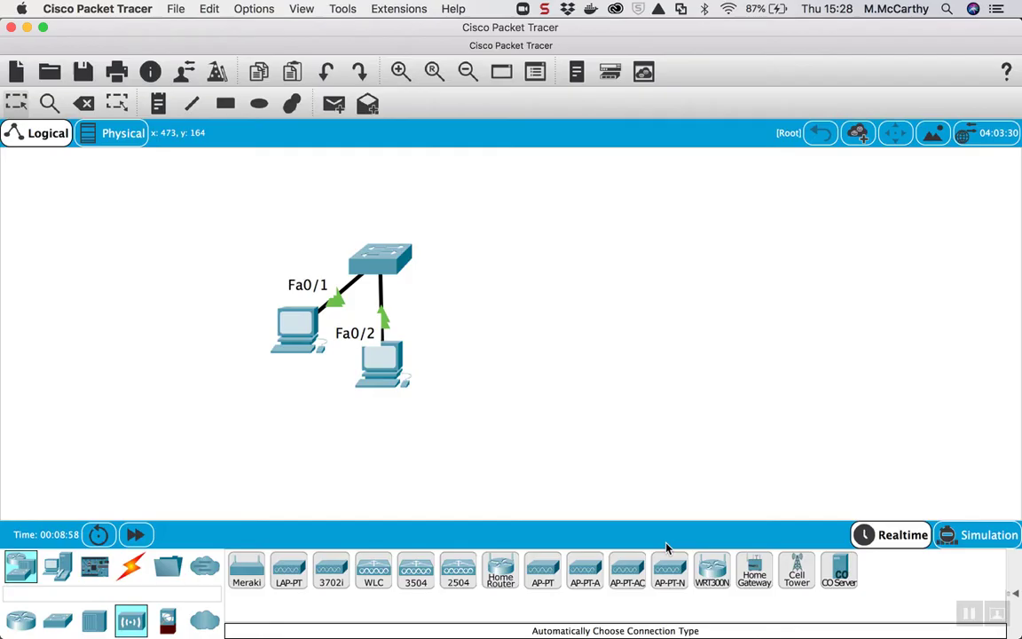
pyautogui.moveTo(717, 575); pyautogui.dragTo(528, 220)
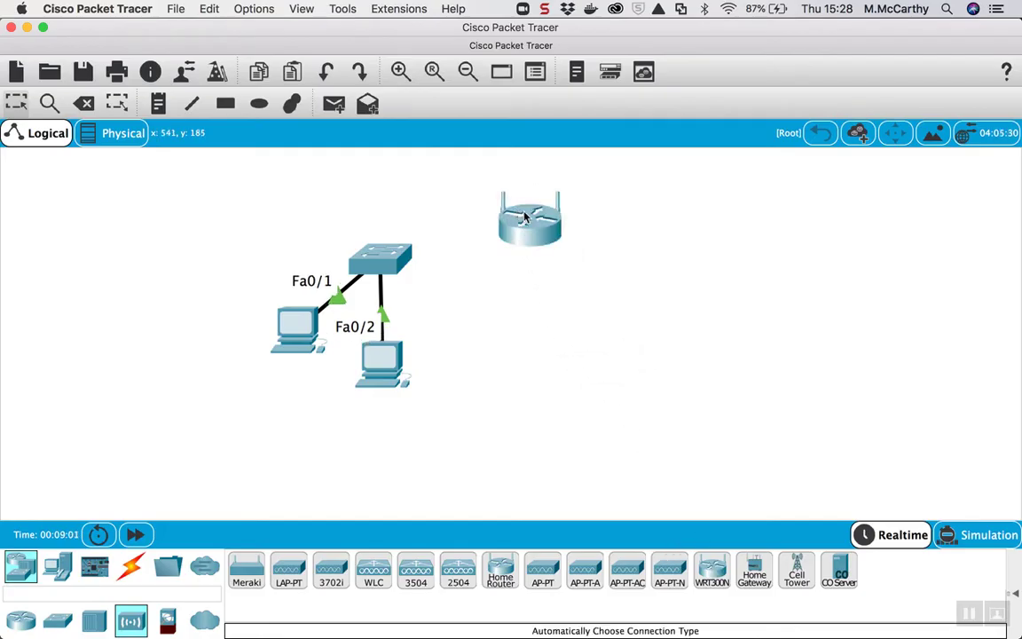
# Cable switch port Fa0/3 to the router's 0/0 port using the automatic connection type
pyautogui.click(131, 572)
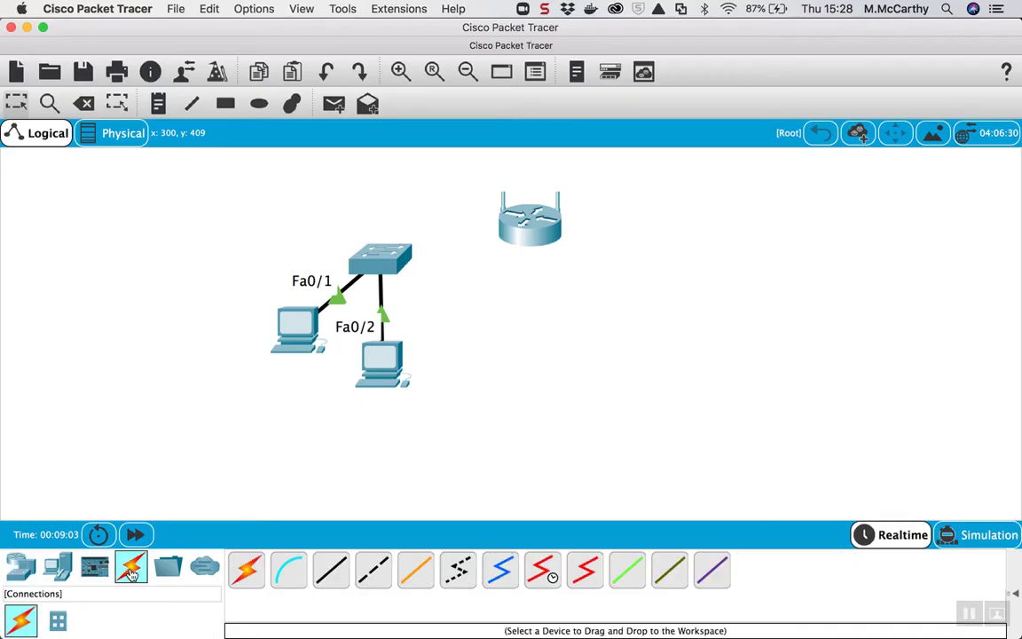
pyautogui.click(246, 570)
pyautogui.click(392, 255)
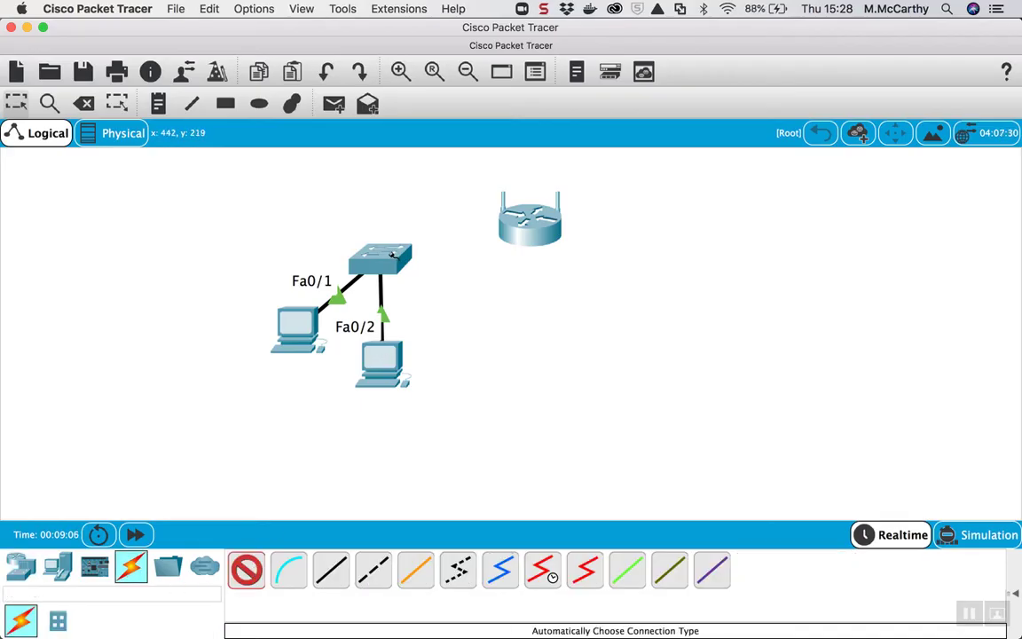
pyautogui.click(508, 222)
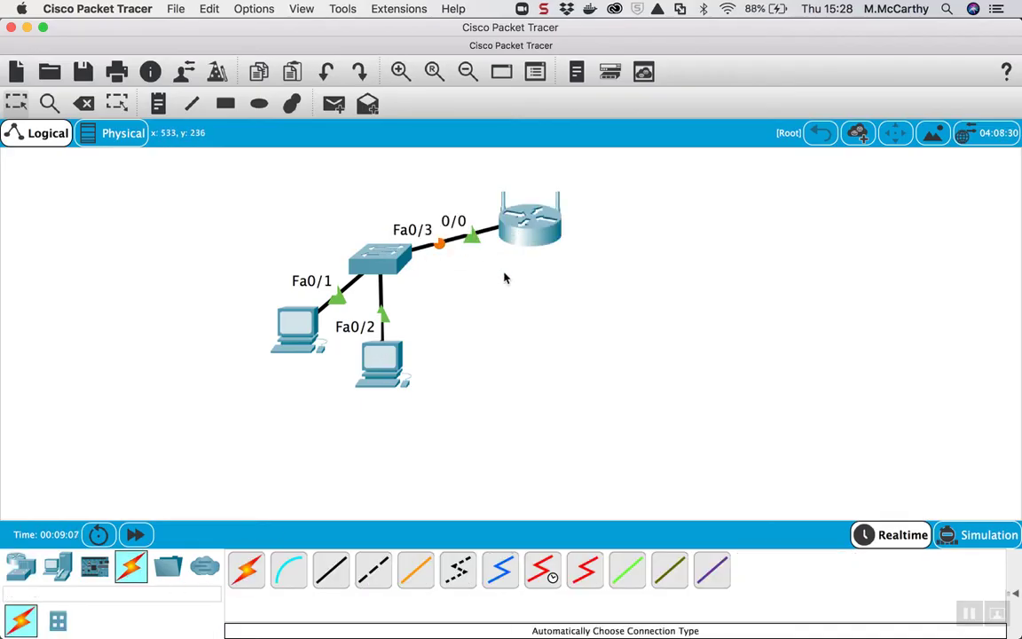
pyautogui.moveTo(532, 226)
# On the router's Basic Setup page, change the IP's third octet to 1 (192.168.1.1) and save
pyautogui.click(539, 232)
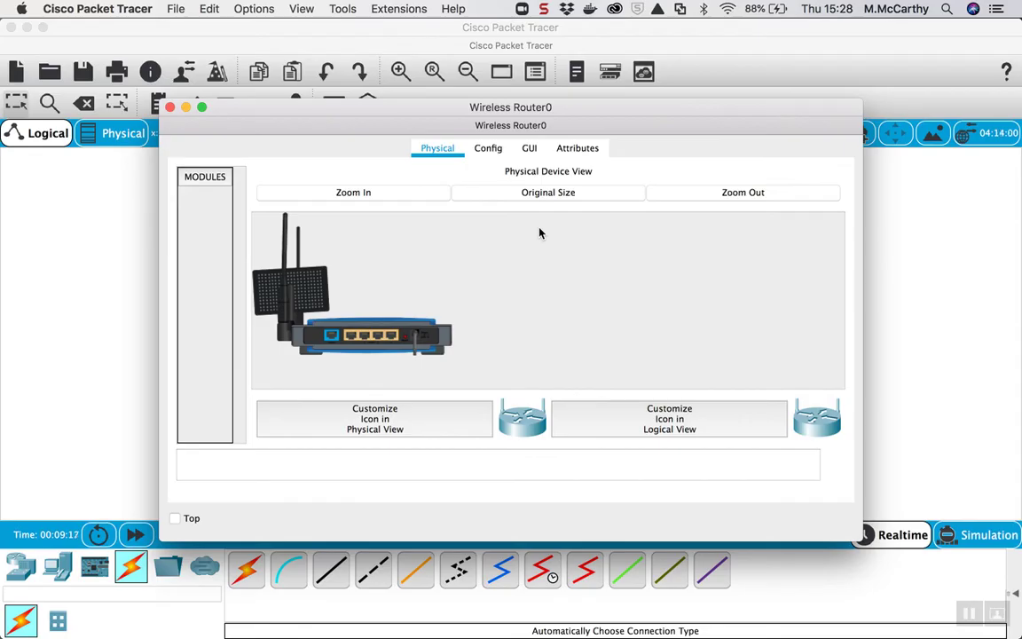
pyautogui.click(532, 151)
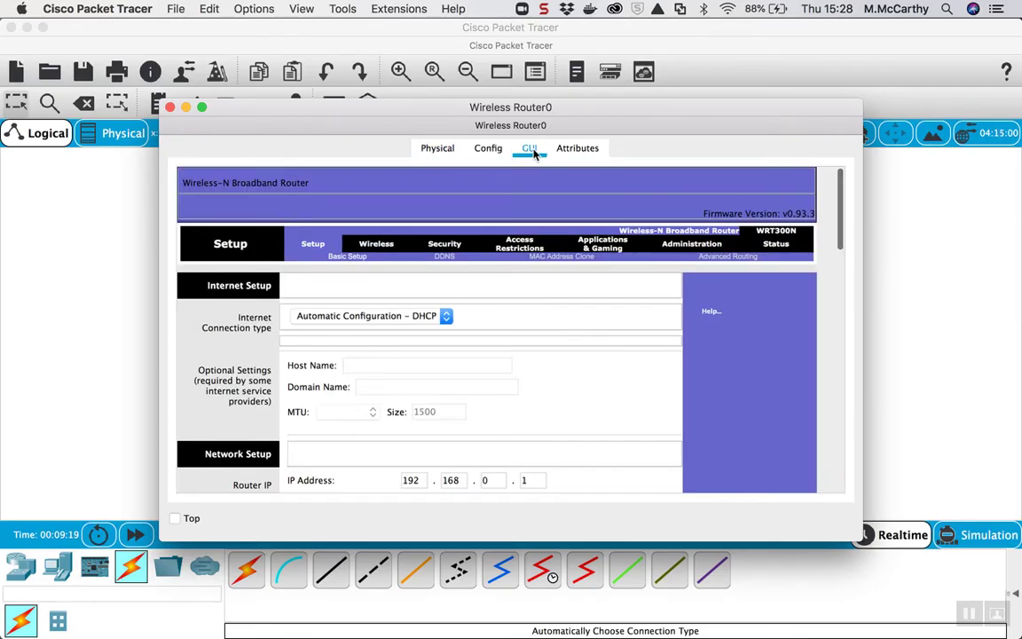
pyautogui.scroll(-5, 427, 349)
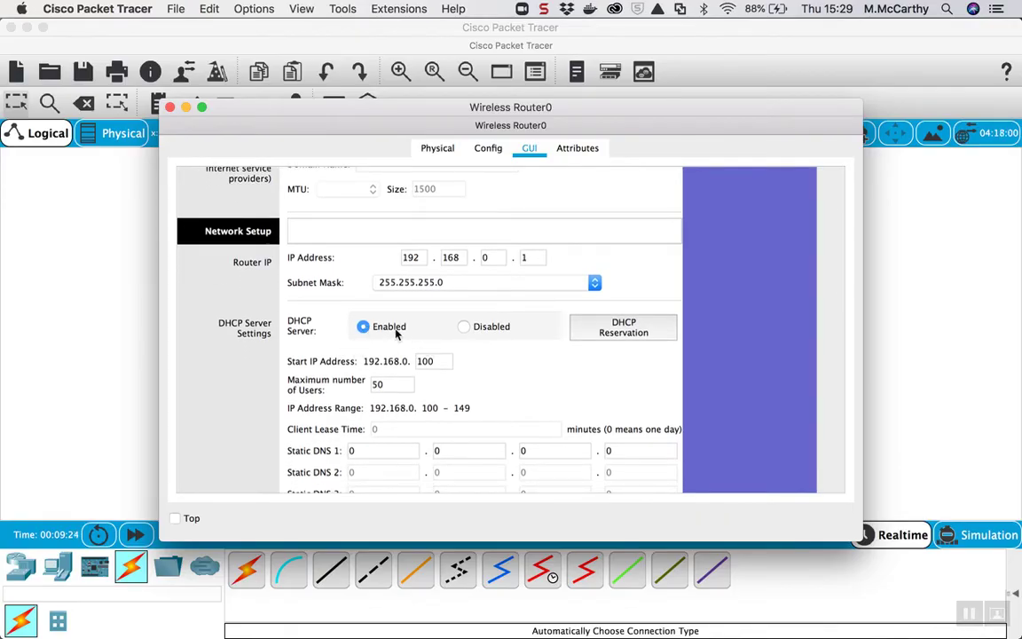
pyautogui.click(488, 259)
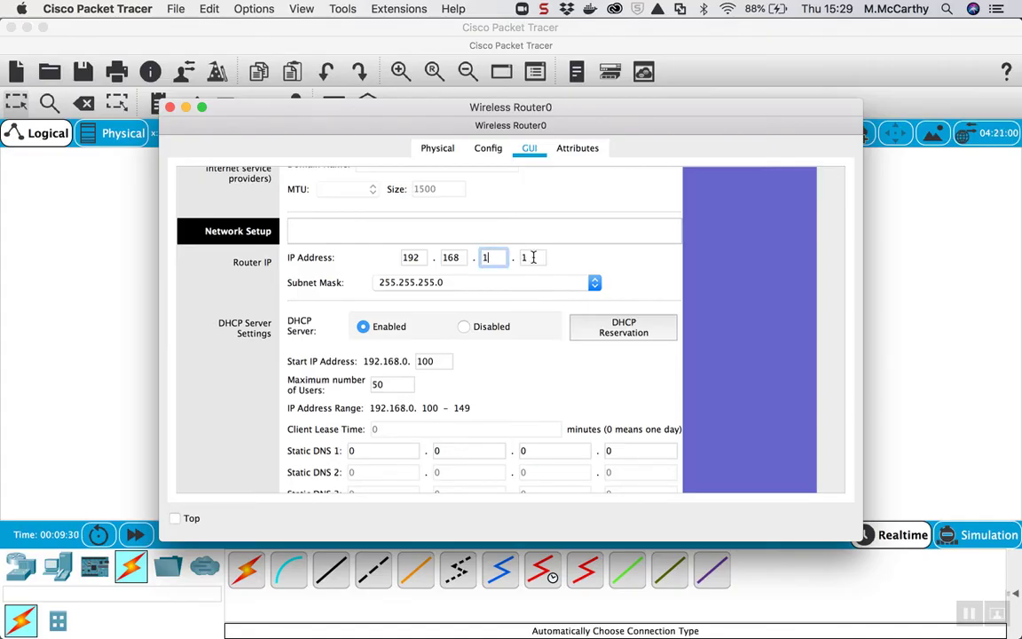
pyautogui.write('1')
pyautogui.scroll(-5, 539, 342)
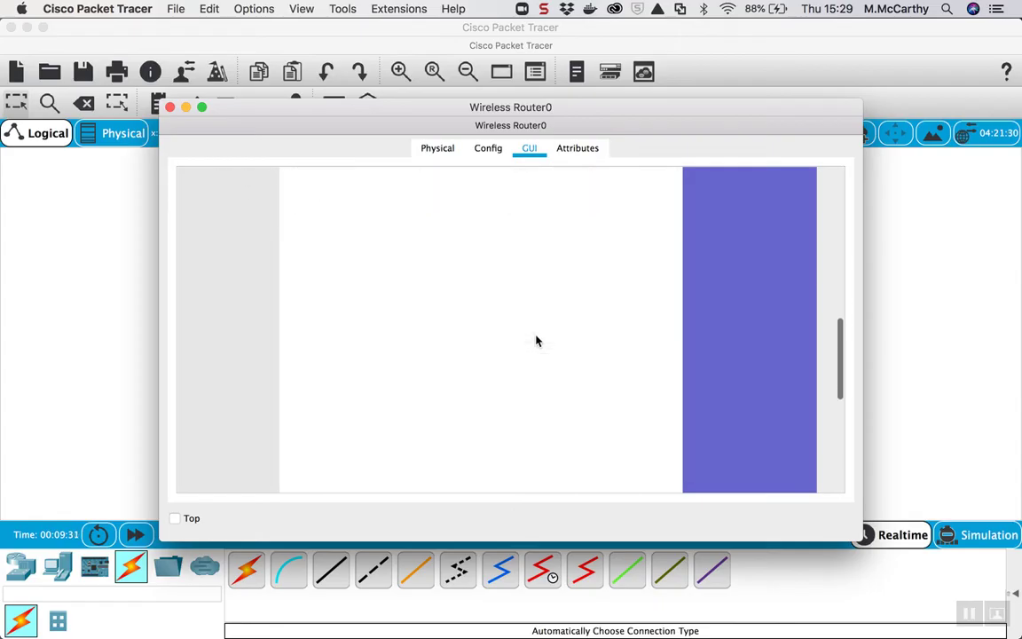
pyautogui.scroll(-3, 536, 341)
pyautogui.click(511, 463)
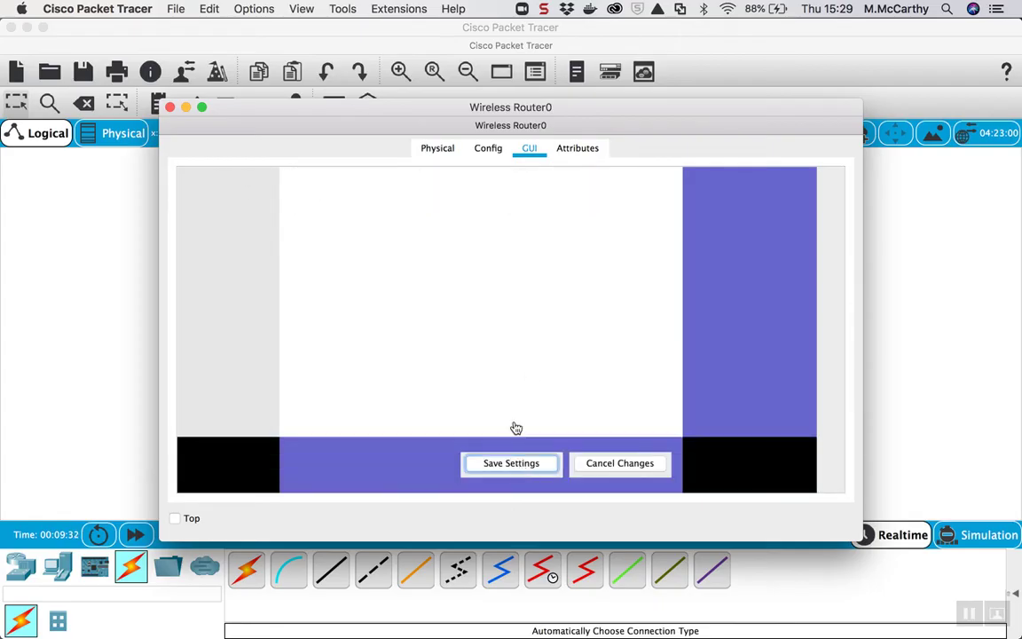
pyautogui.scroll(5, 494, 304)
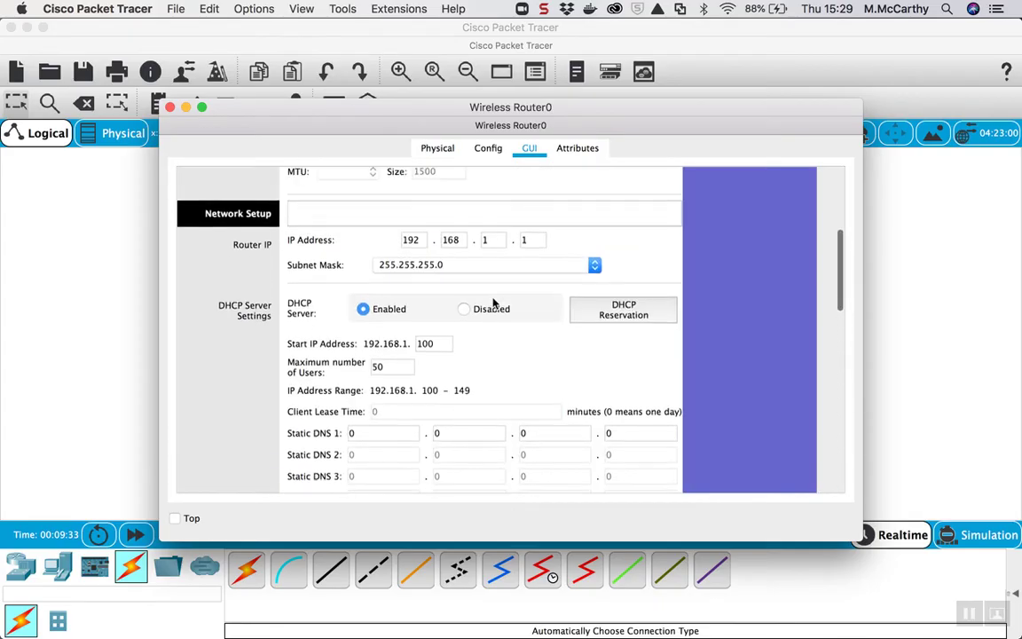
pyautogui.scroll(-3, 494, 304)
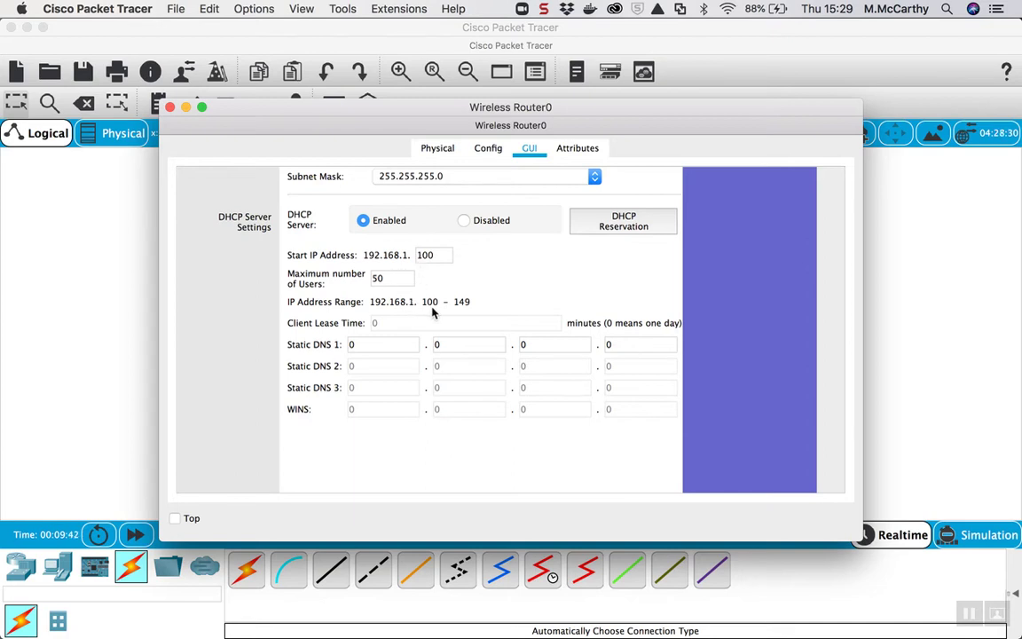
pyautogui.scroll(10, 523, 280)
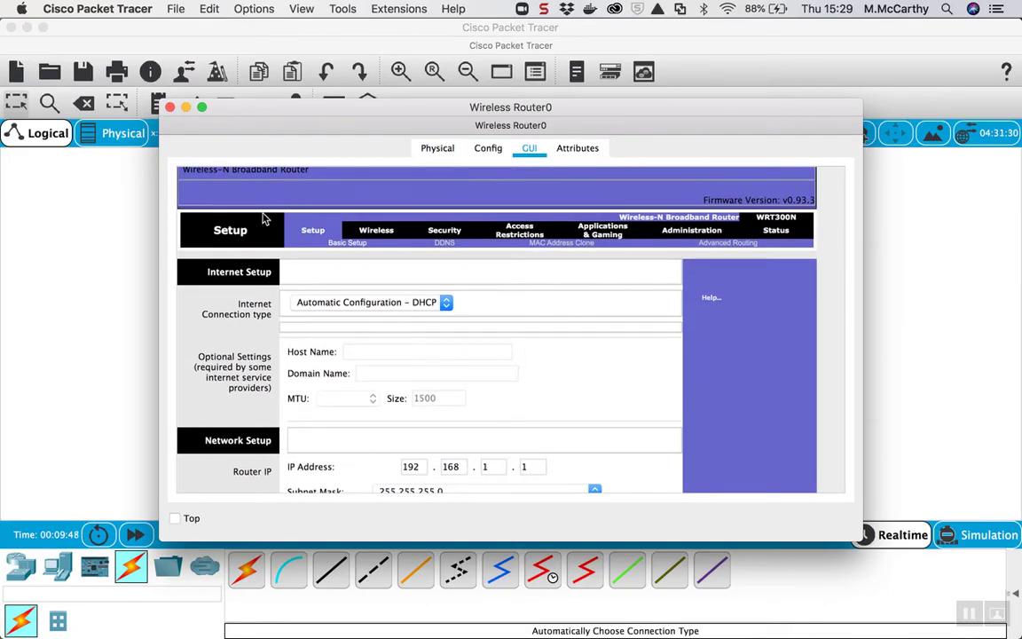
# Place a laptop to the right of the switch
pyautogui.click(171, 107)
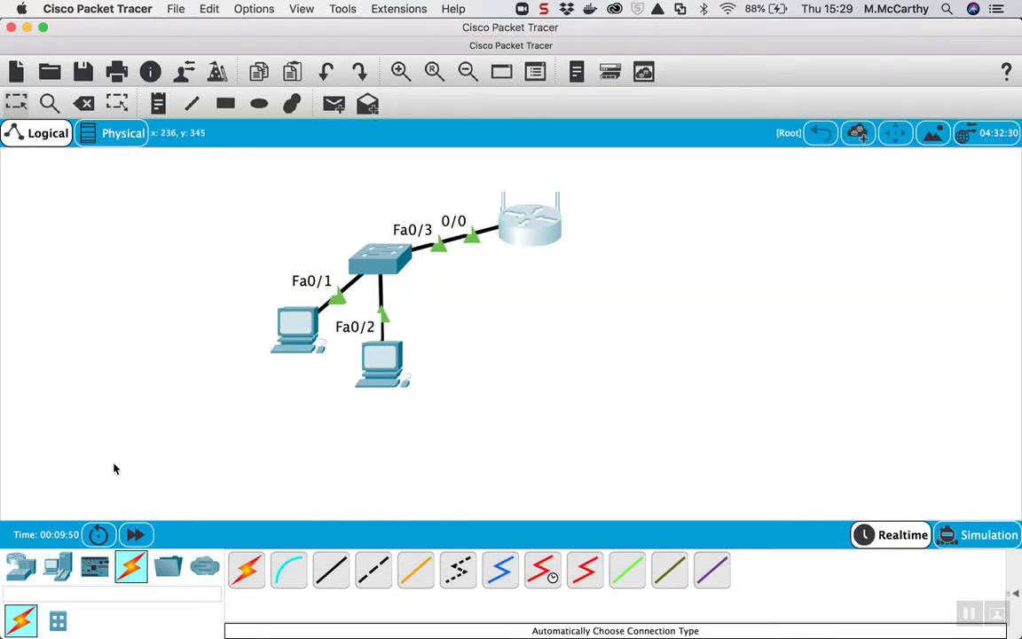
pyautogui.click(57, 566)
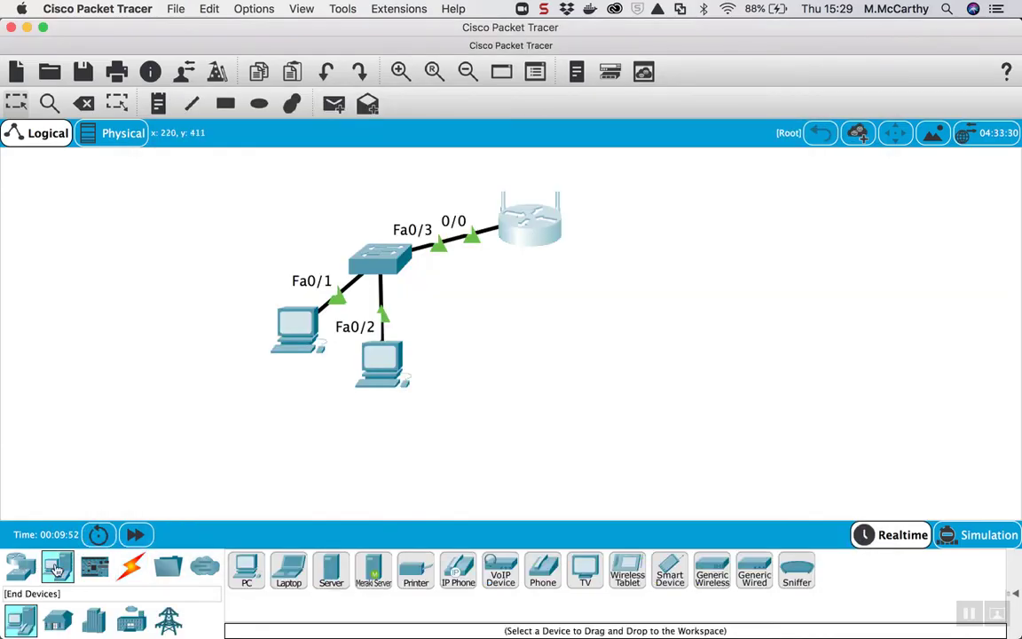
pyautogui.moveTo(292, 577); pyautogui.dragTo(688, 331)
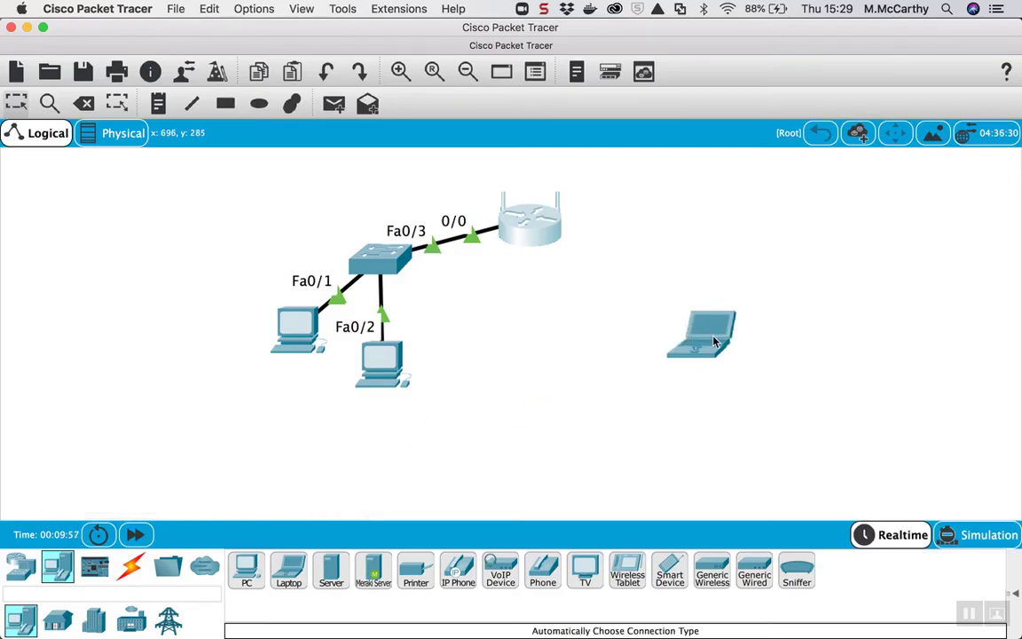
# Replace the laptop's network card with a WPC300N wireless module and power it back on
pyautogui.click(715, 342)
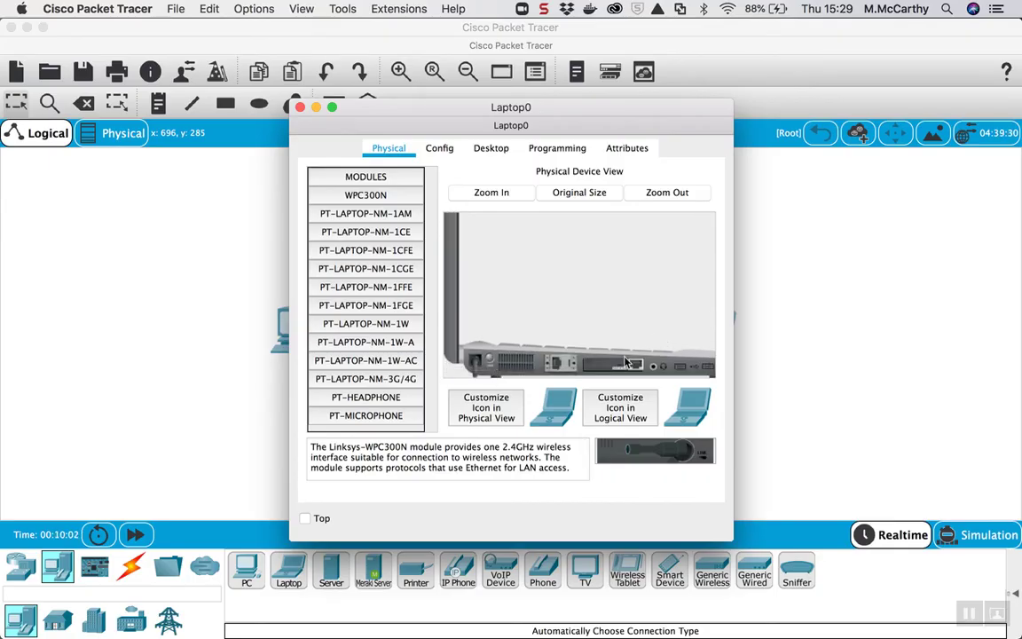
pyautogui.moveTo(488, 362); pyautogui.dragTo(340, 382)
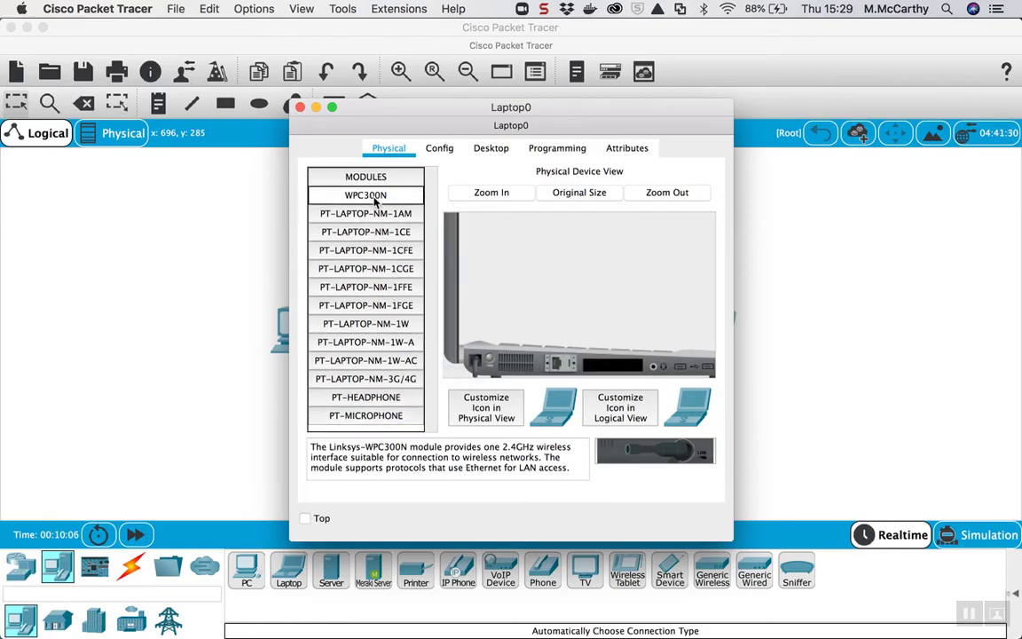
pyautogui.moveTo(375, 202); pyautogui.dragTo(611, 371)
pyautogui.click(488, 369)
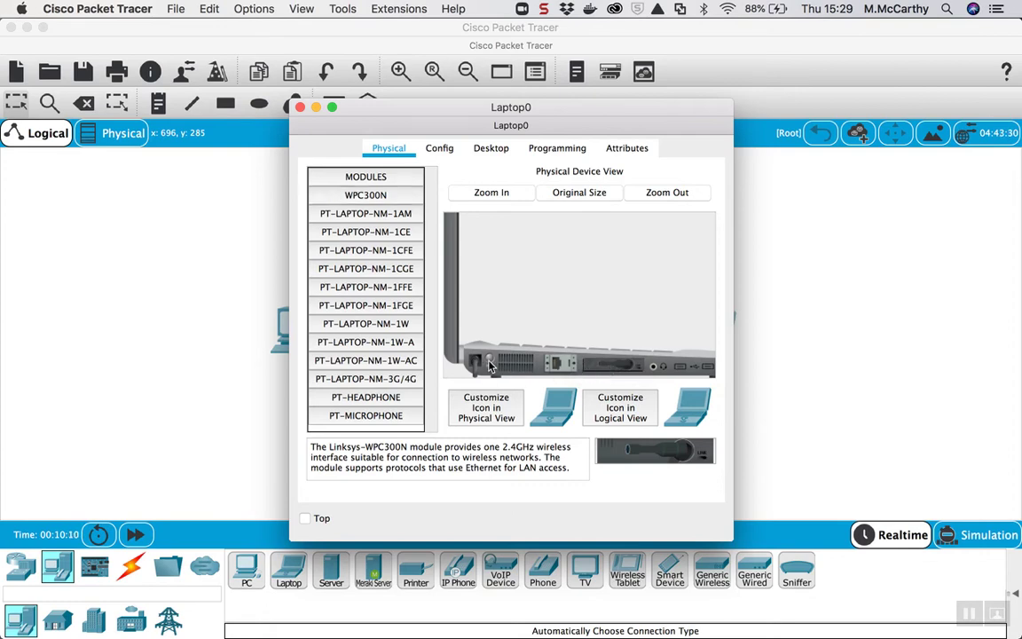
pyautogui.click(300, 107)
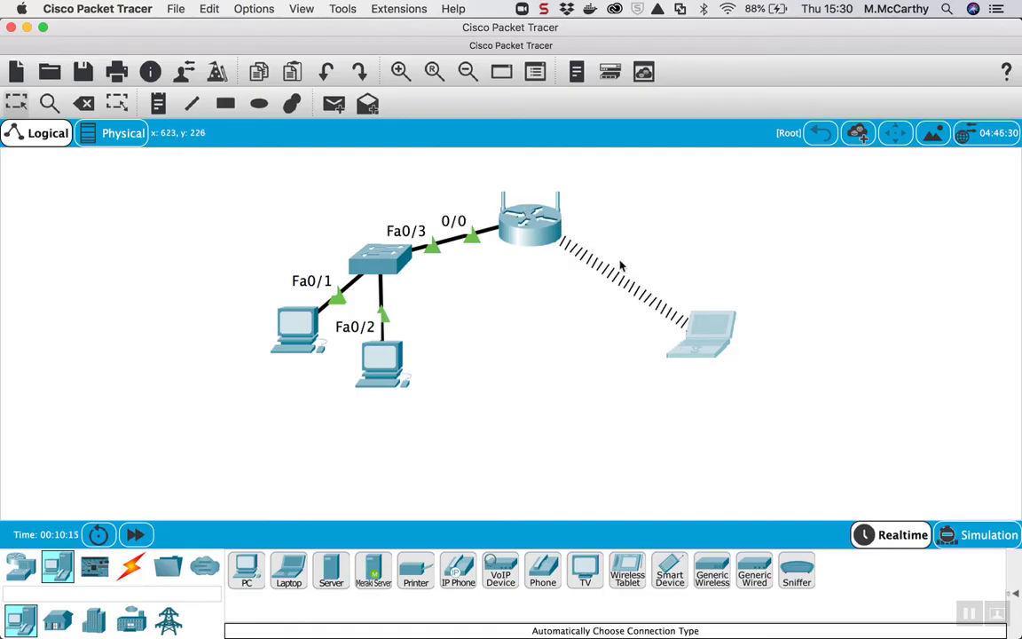
# Run ipconfig in the laptop's Command Prompt and confirm its 192.168.1.100 wireless address
pyautogui.click(715, 348)
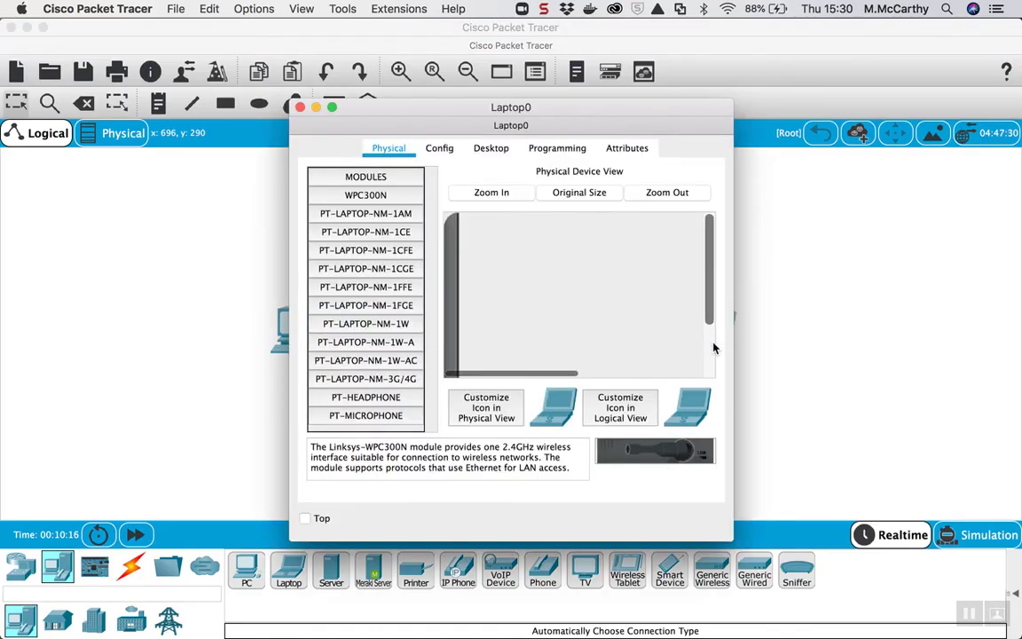
pyautogui.click(502, 151)
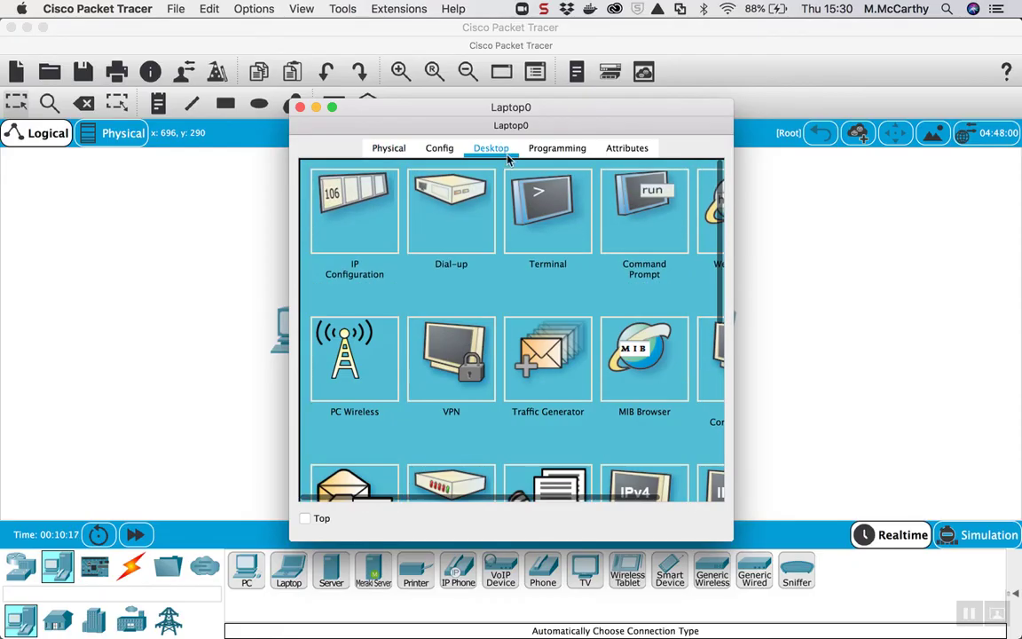
pyautogui.click(641, 229)
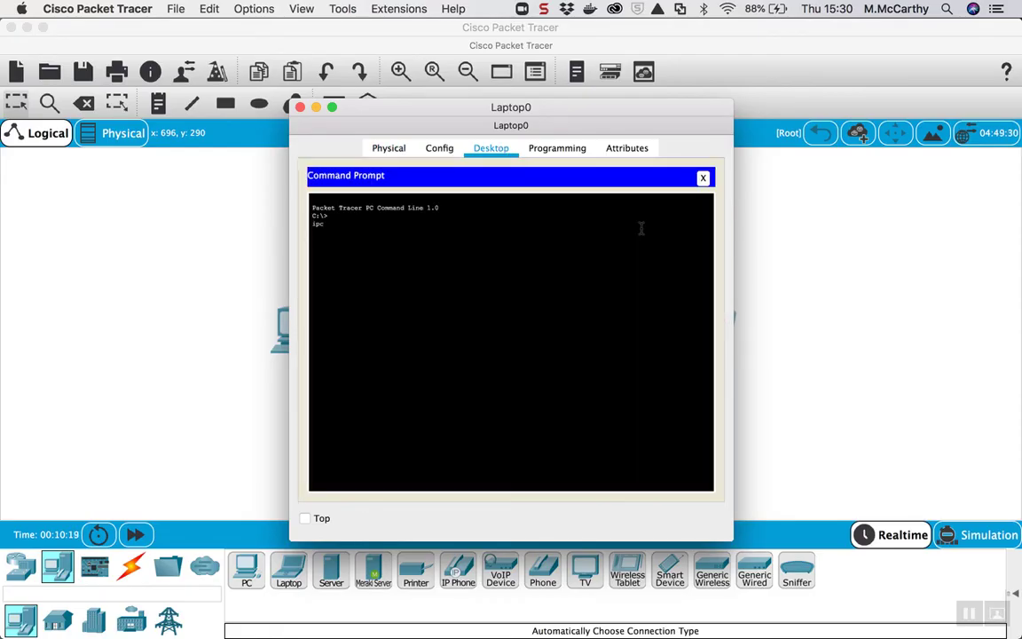
pyautogui.write('ipconfig')
pyautogui.press('Return')
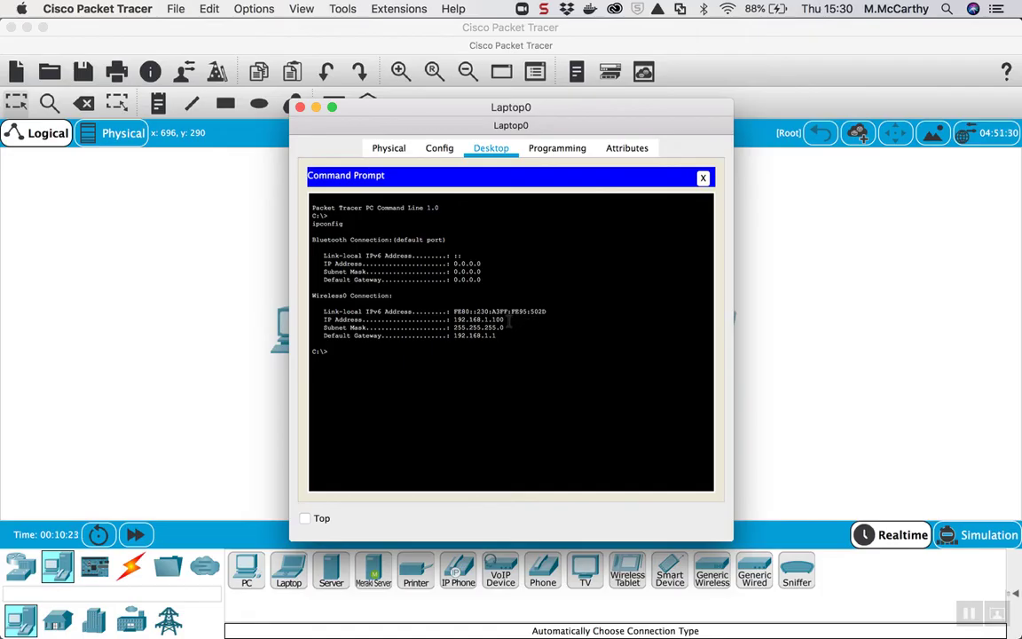
pyautogui.moveTo(510, 322); pyautogui.dragTo(454, 320)
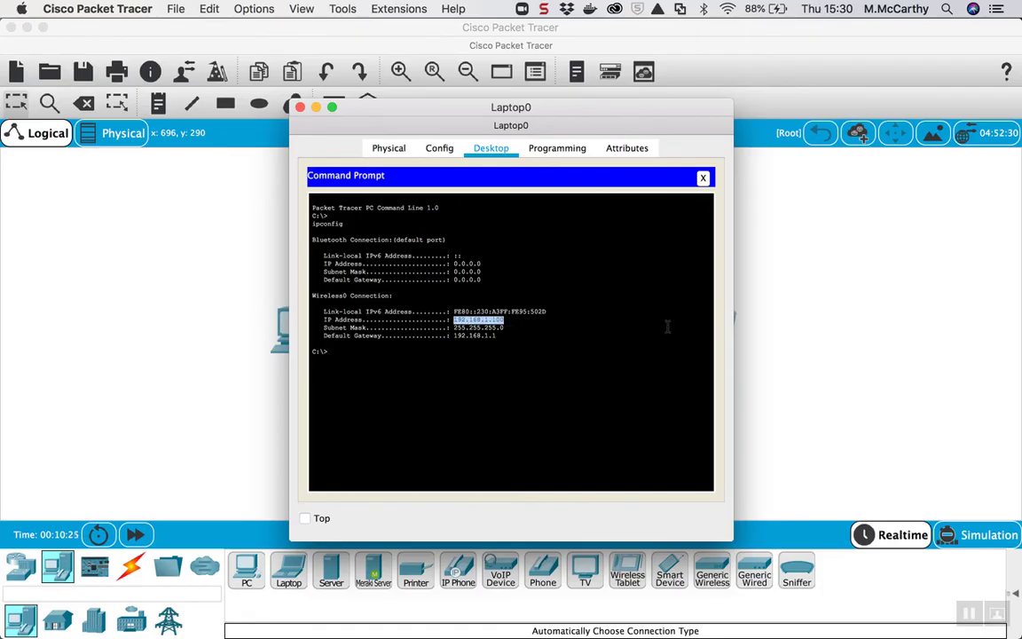
pyautogui.click(300, 107)
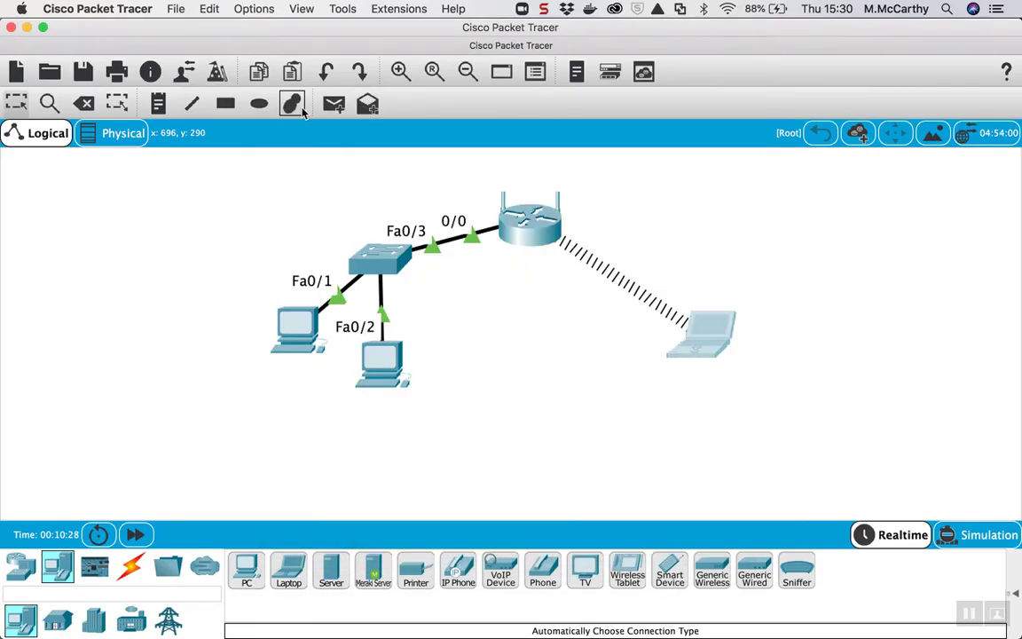
# Set the router's Wireless Security mode to WPA2 Personal with a passphrase and save
pyautogui.click(537, 227)
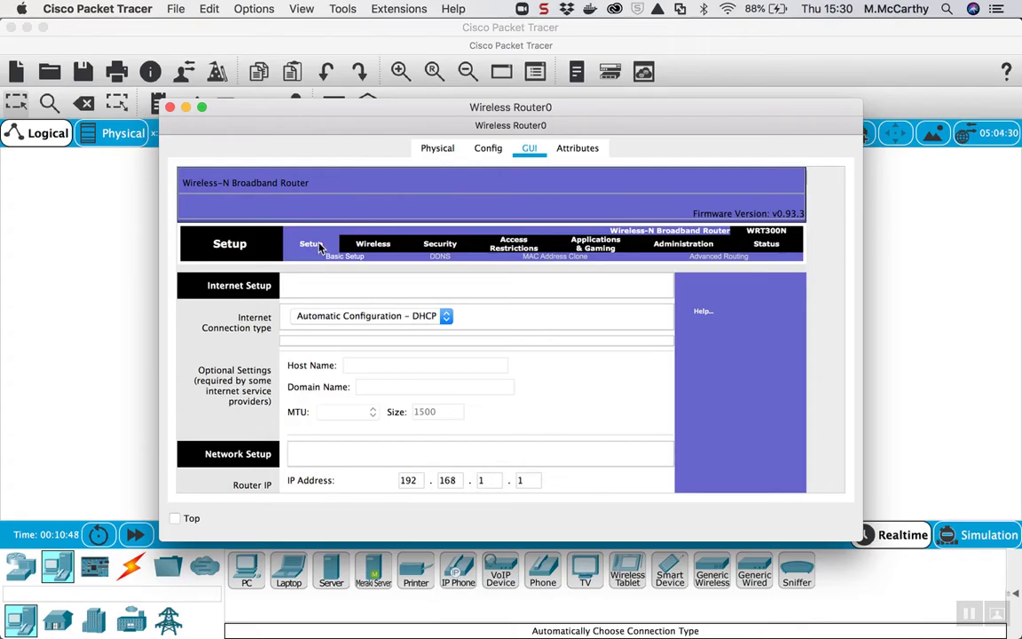
pyautogui.click(373, 246)
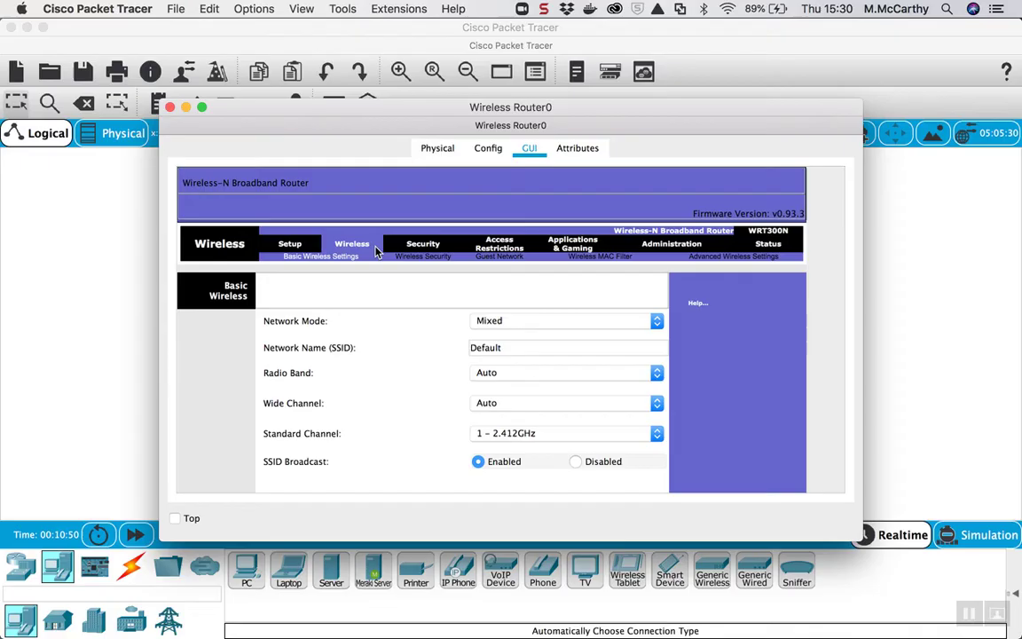
pyautogui.click(420, 257)
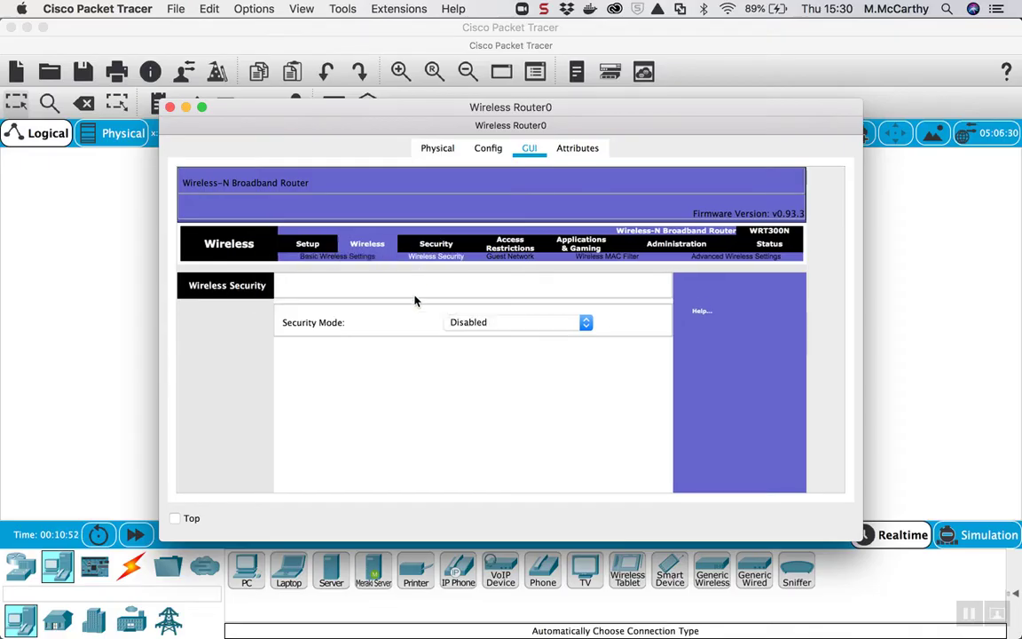
pyautogui.click(462, 327)
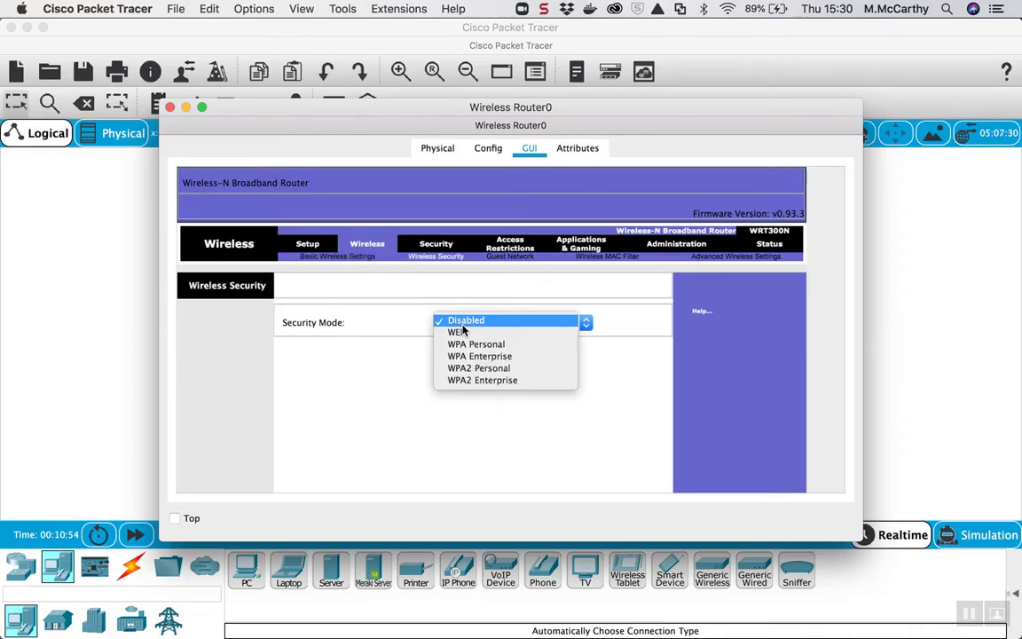
pyautogui.click(465, 368)
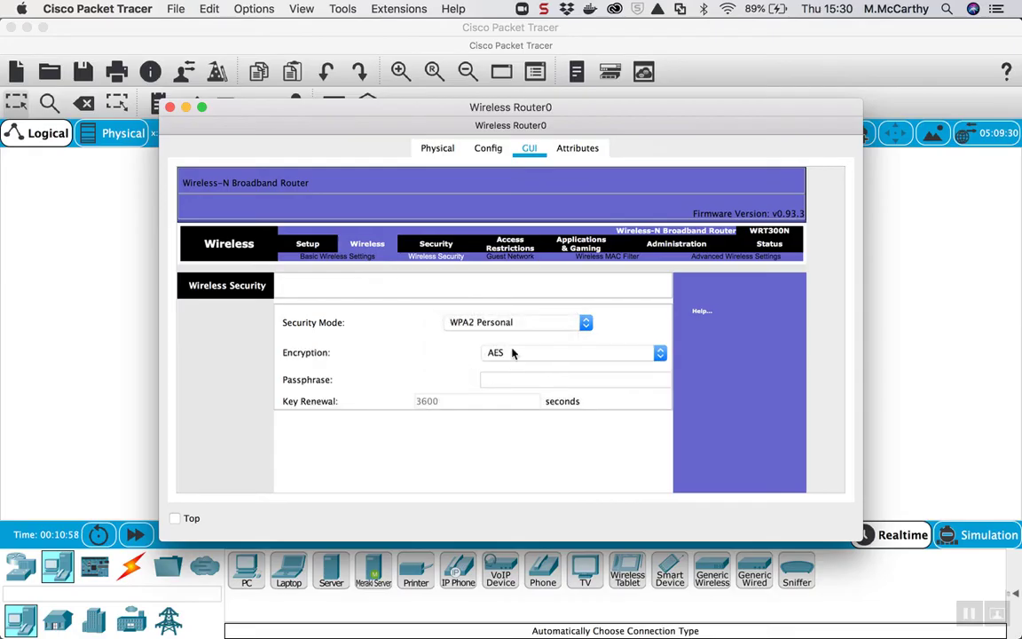
pyautogui.click(503, 380)
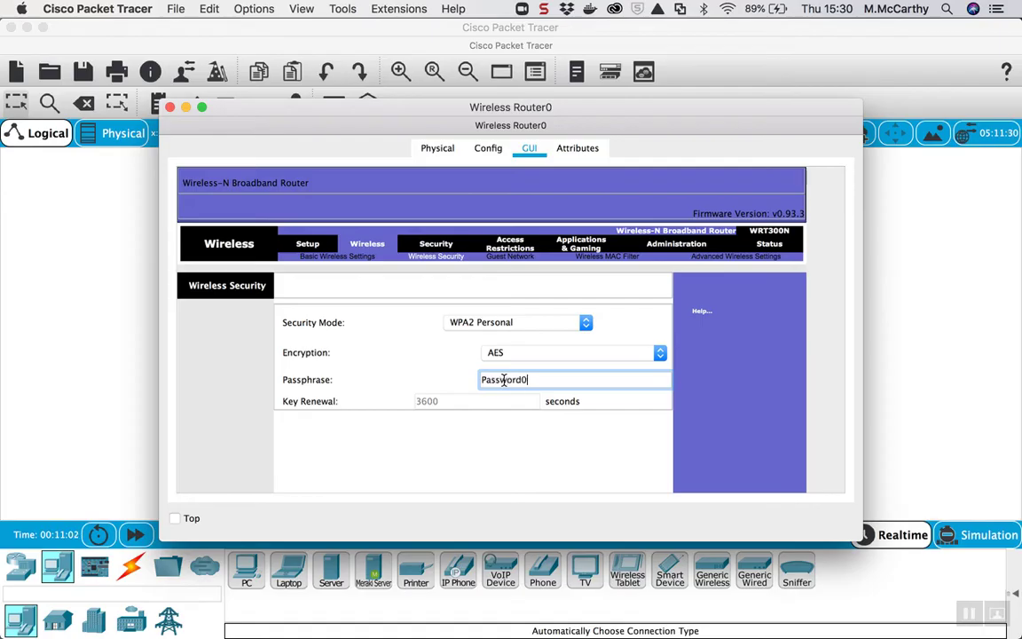
pyautogui.scroll(-10, 509, 380)
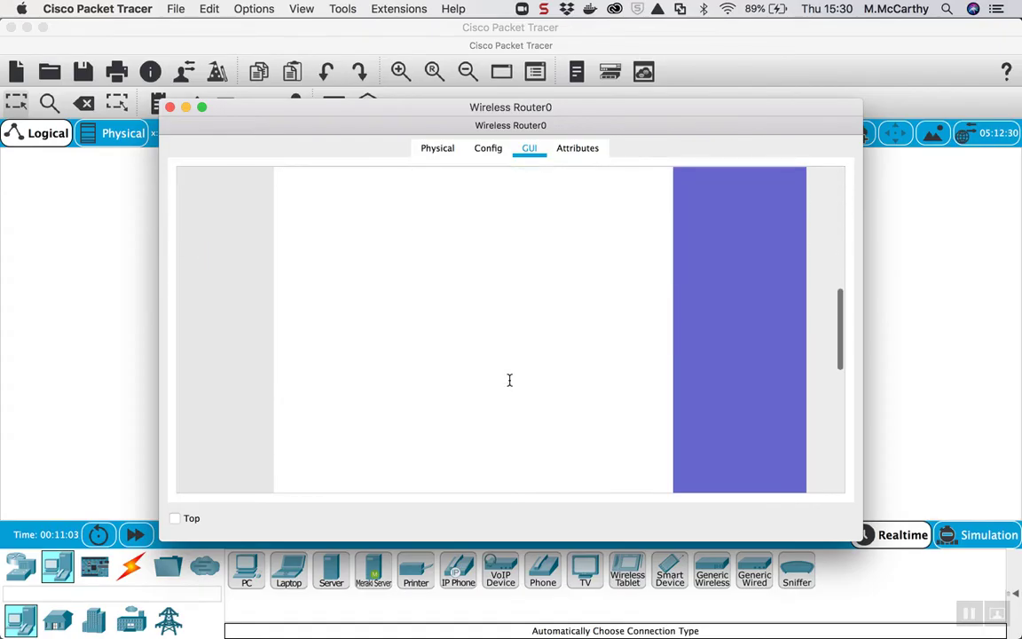
pyautogui.click(498, 463)
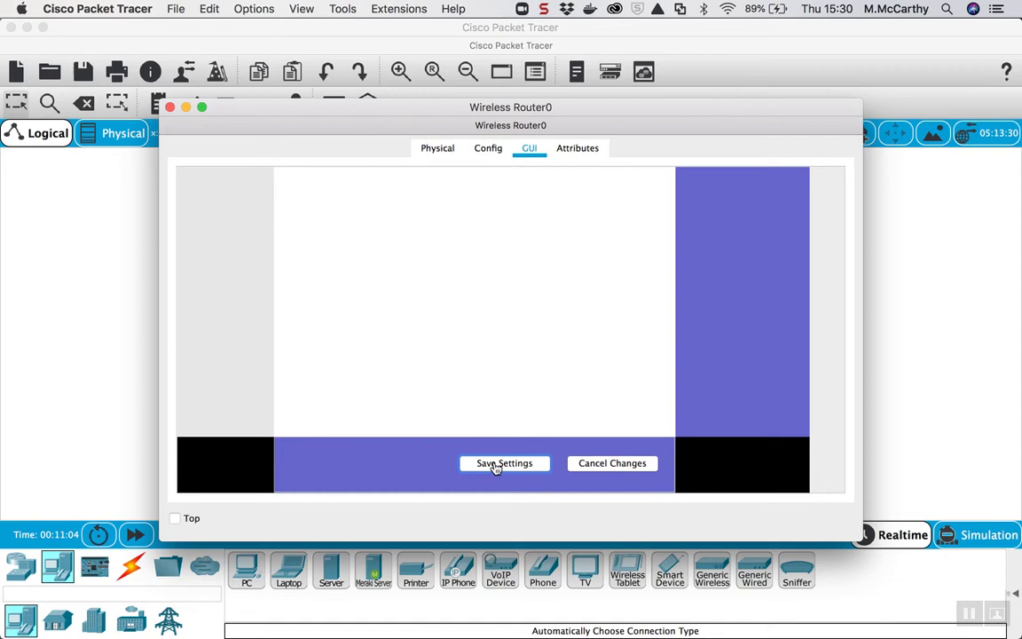
# In the laptop's PC Wireless app, join the Default network using the pre-shared key
pyautogui.click(170, 107)
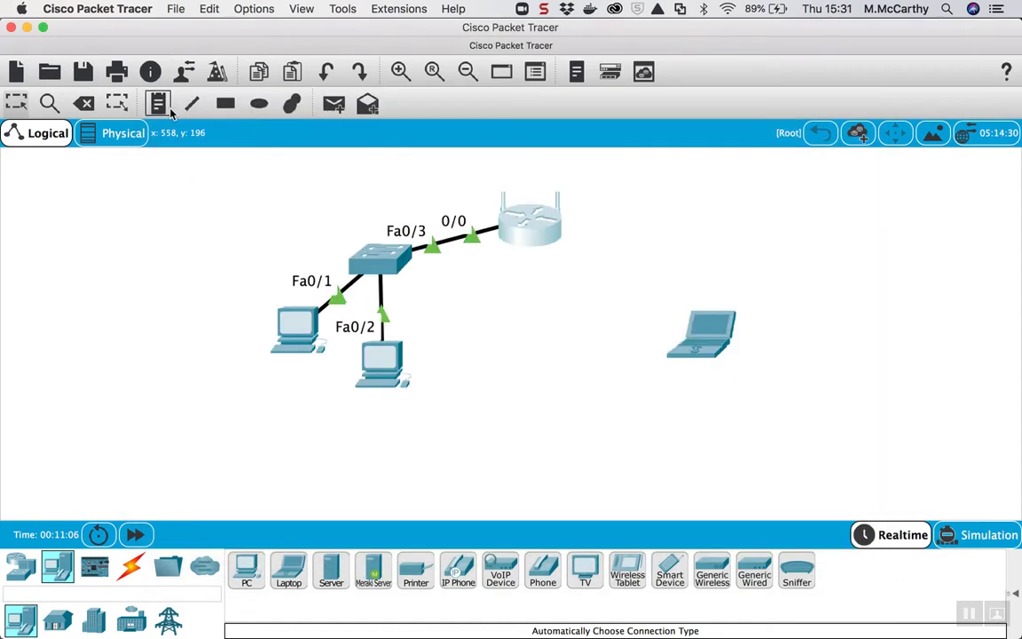
pyautogui.click(713, 339)
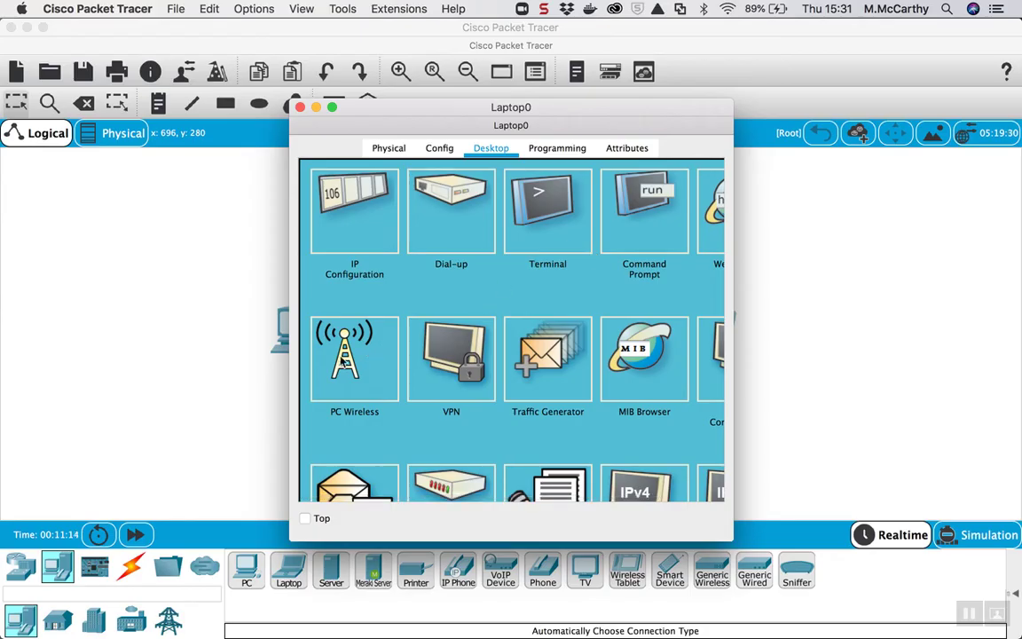
pyautogui.click(395, 338)
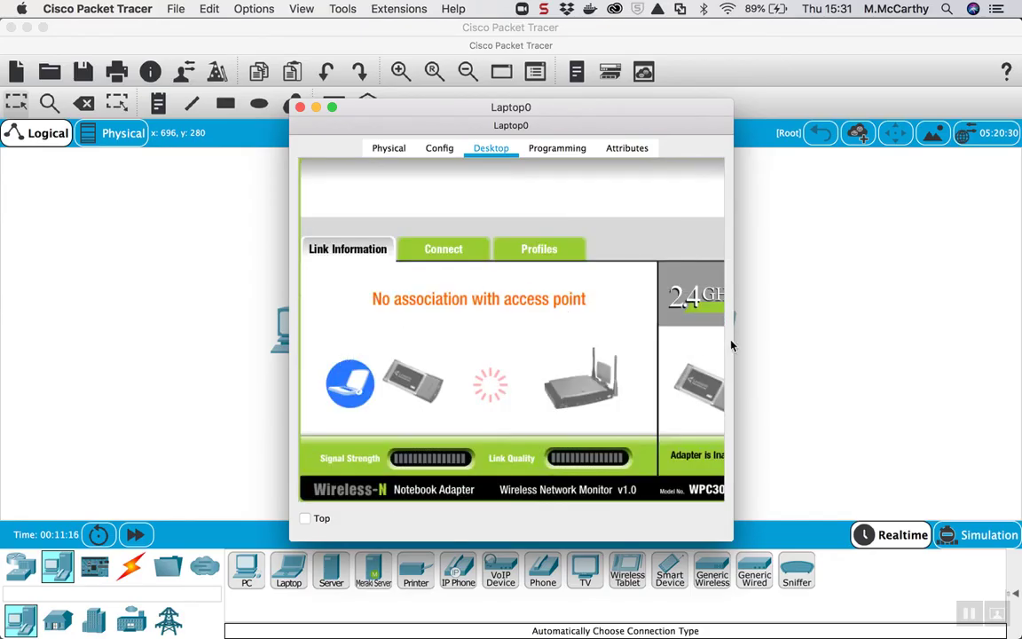
pyautogui.moveTo(734, 341); pyautogui.dragTo(812, 340)
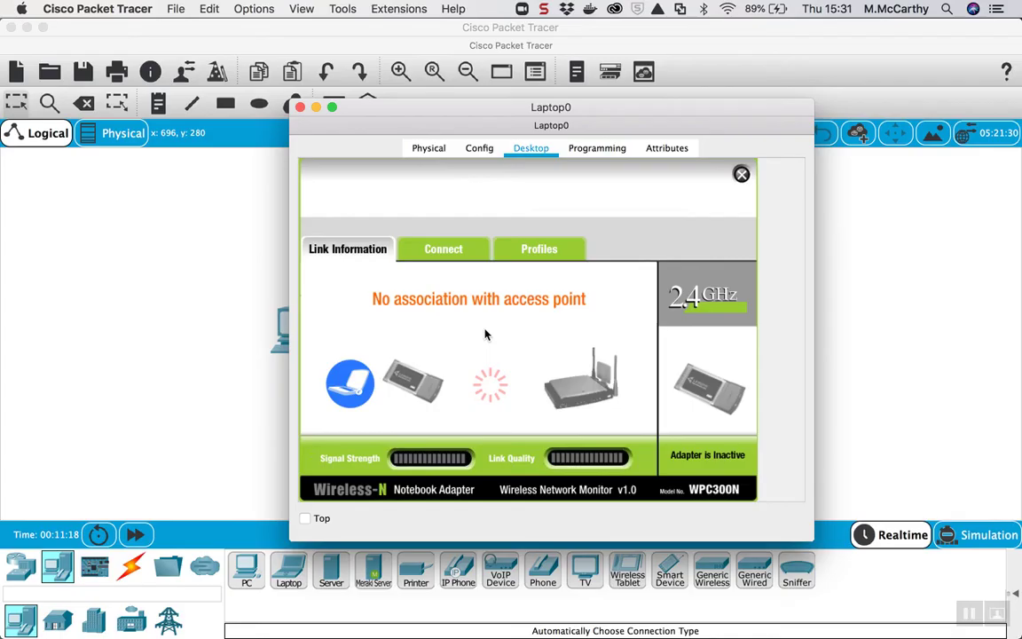
pyautogui.click(448, 250)
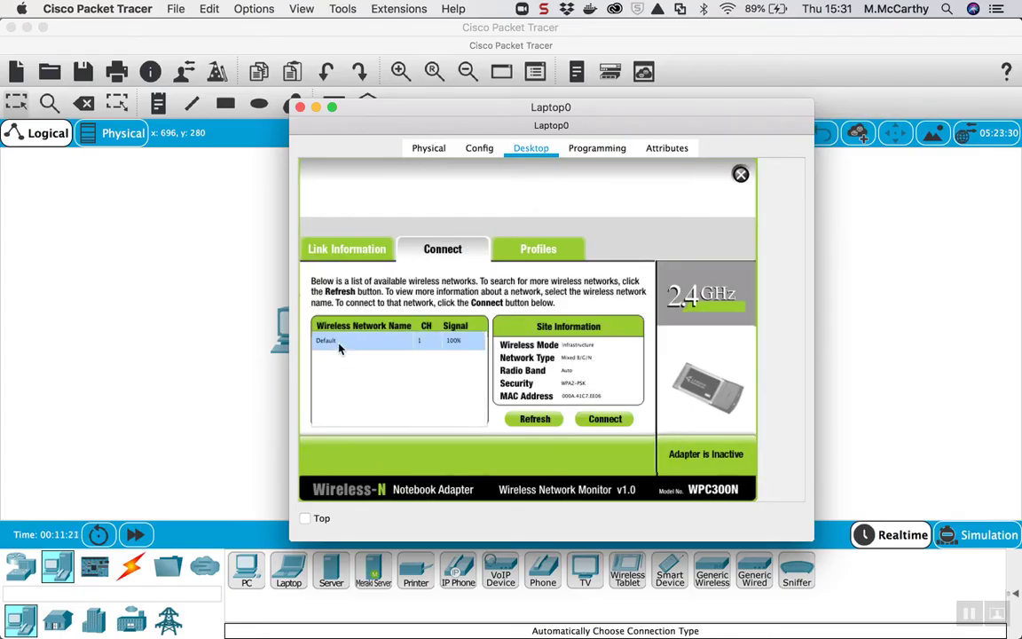
pyautogui.click(340, 347)
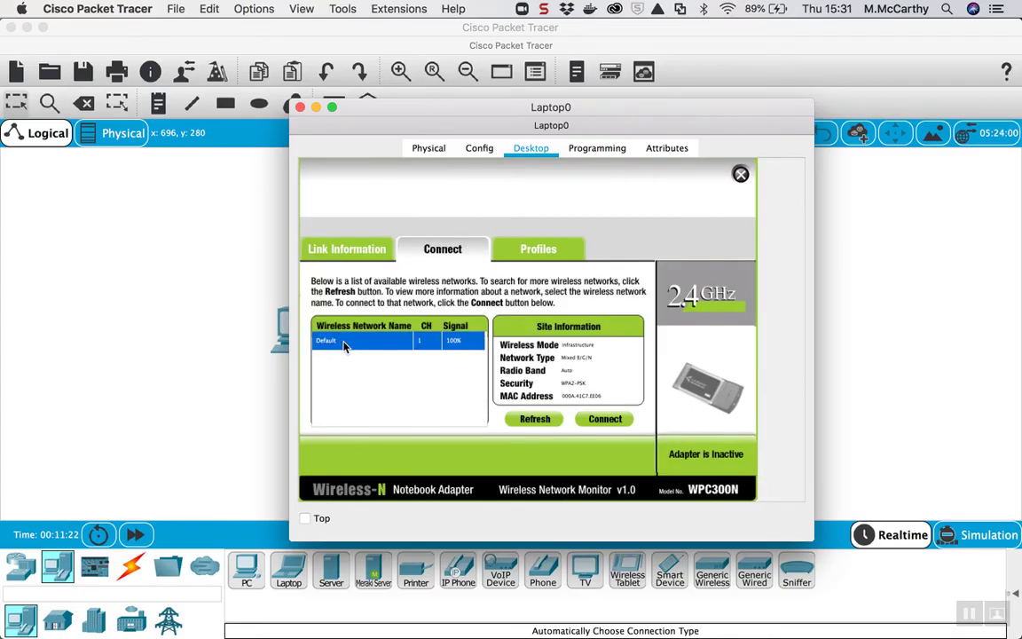
pyautogui.click(609, 422)
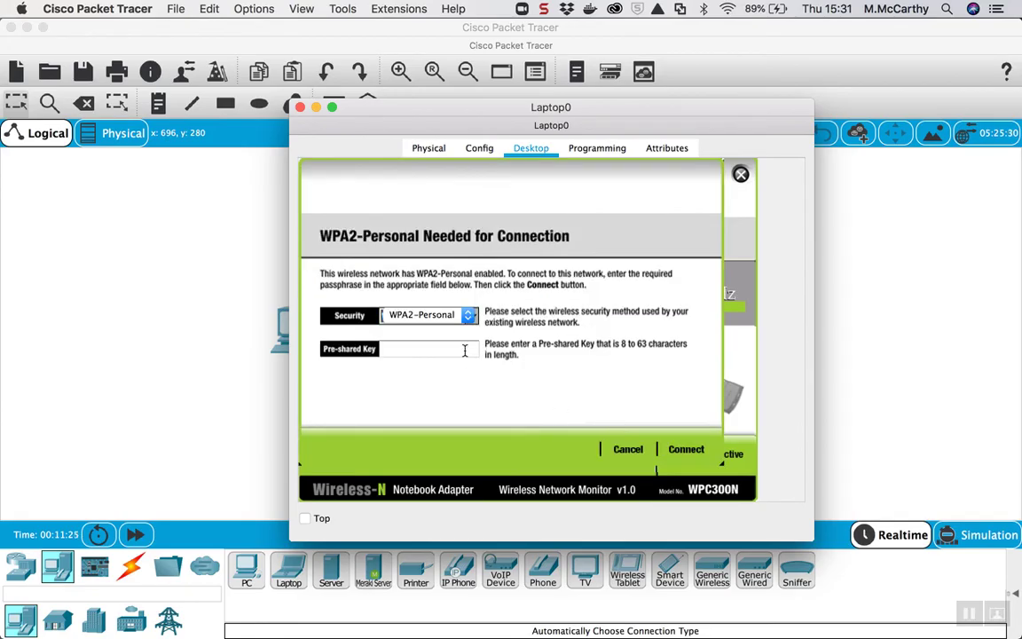
pyautogui.click(464, 350)
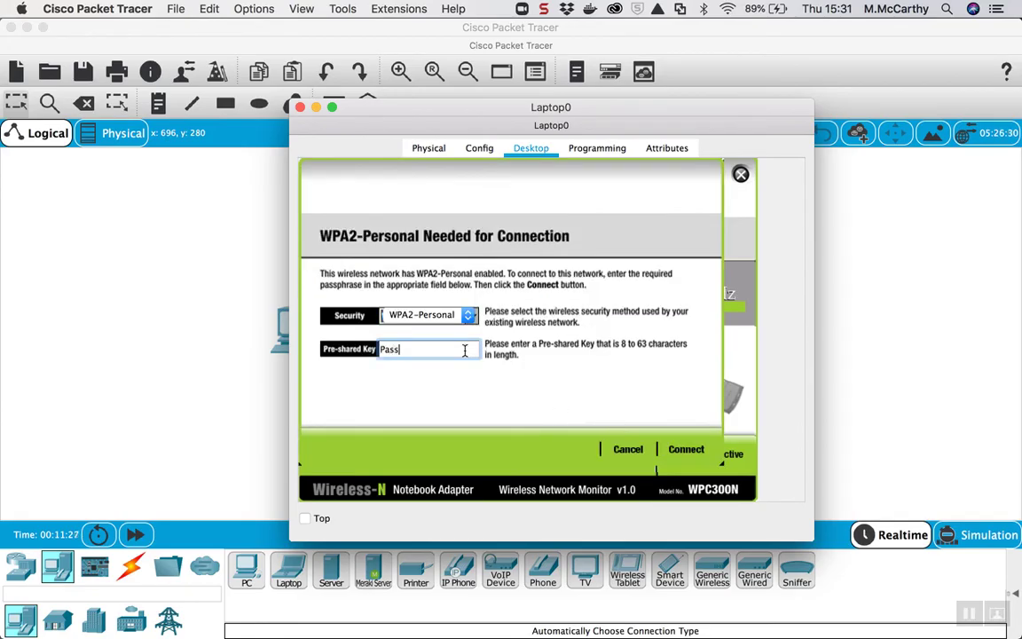
pyautogui.click(681, 450)
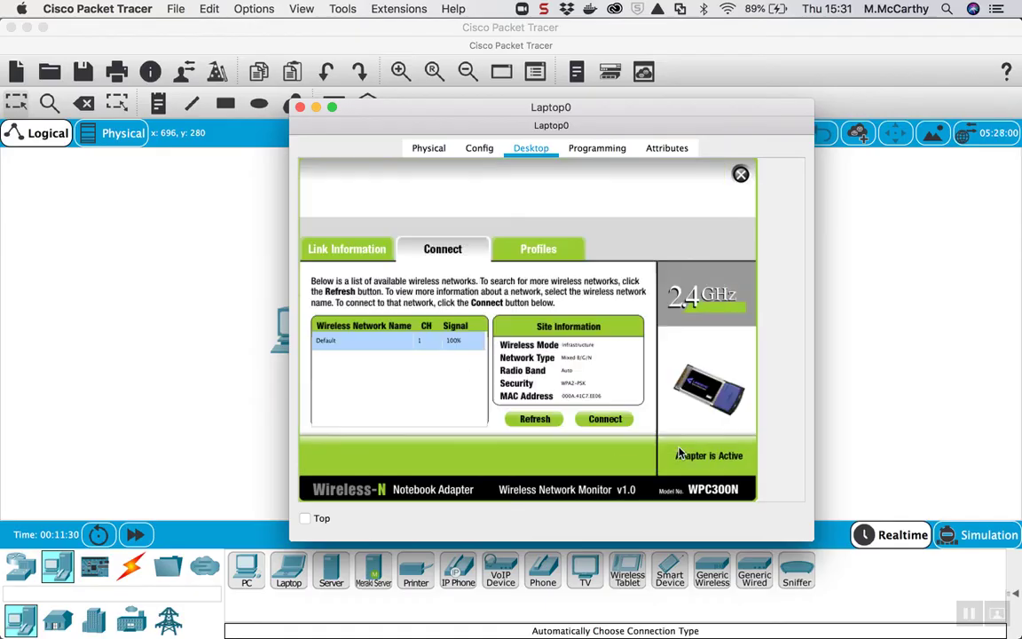
pyautogui.click(300, 108)
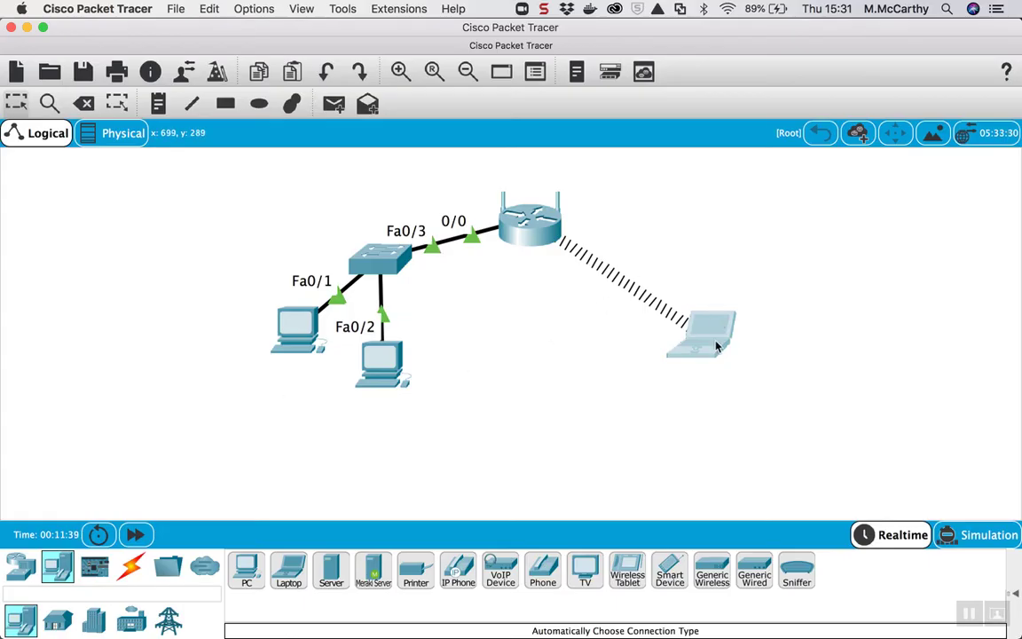
# Move the laptop up and to the right, then open its Desktop tab
pyautogui.moveTo(717, 347); pyautogui.dragTo(752, 296)
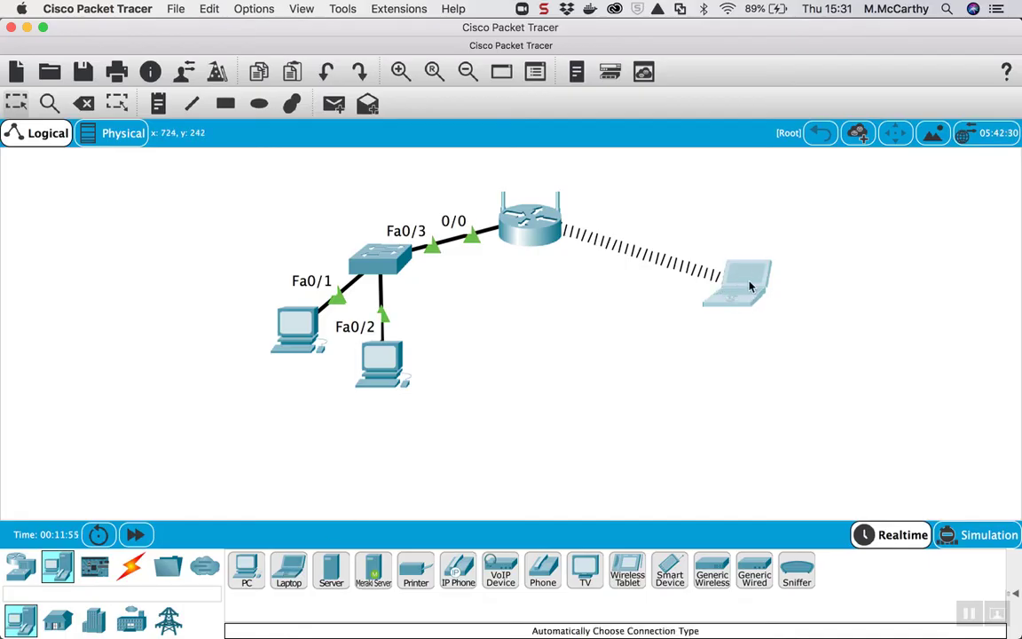
pyautogui.moveTo(750, 287)
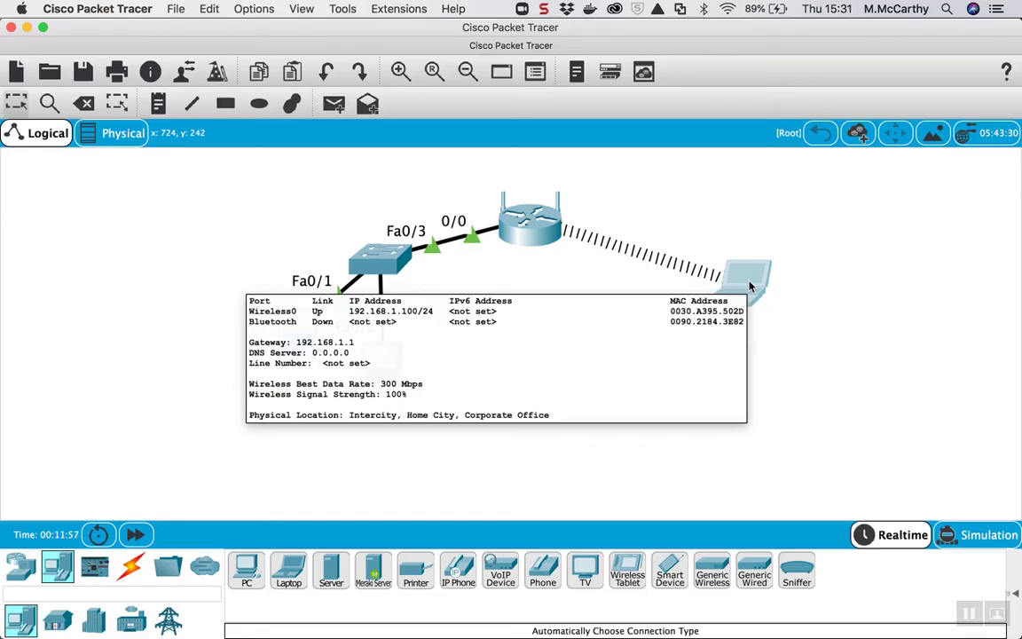
pyautogui.click(745, 284)
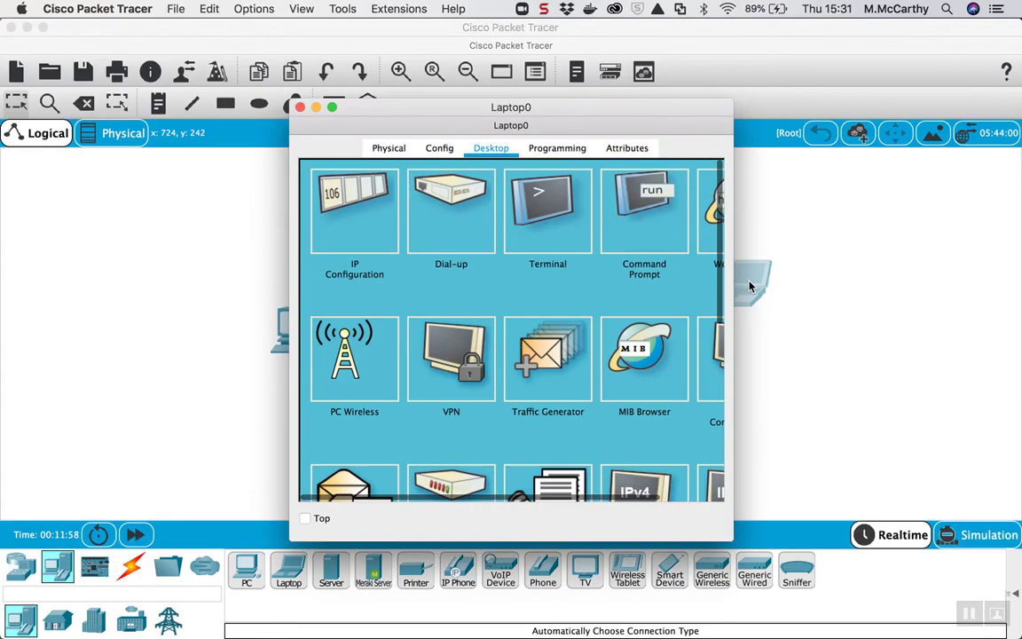
# Run ipconfig /all and copy the Wireless0 physical address 0030.A395.502D
pyautogui.click(646, 213)
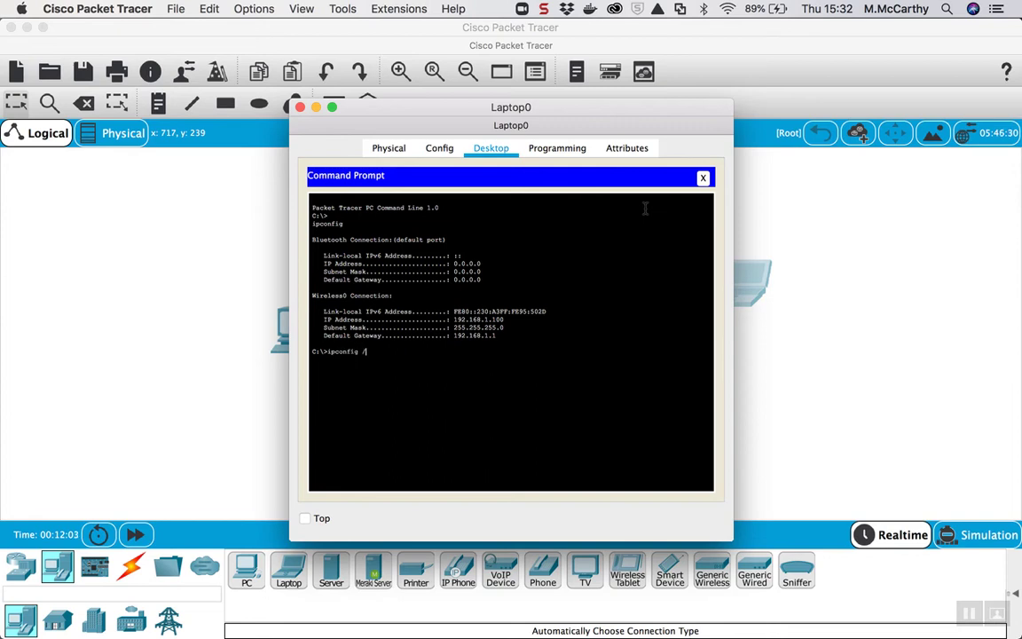
pyautogui.press('Return')
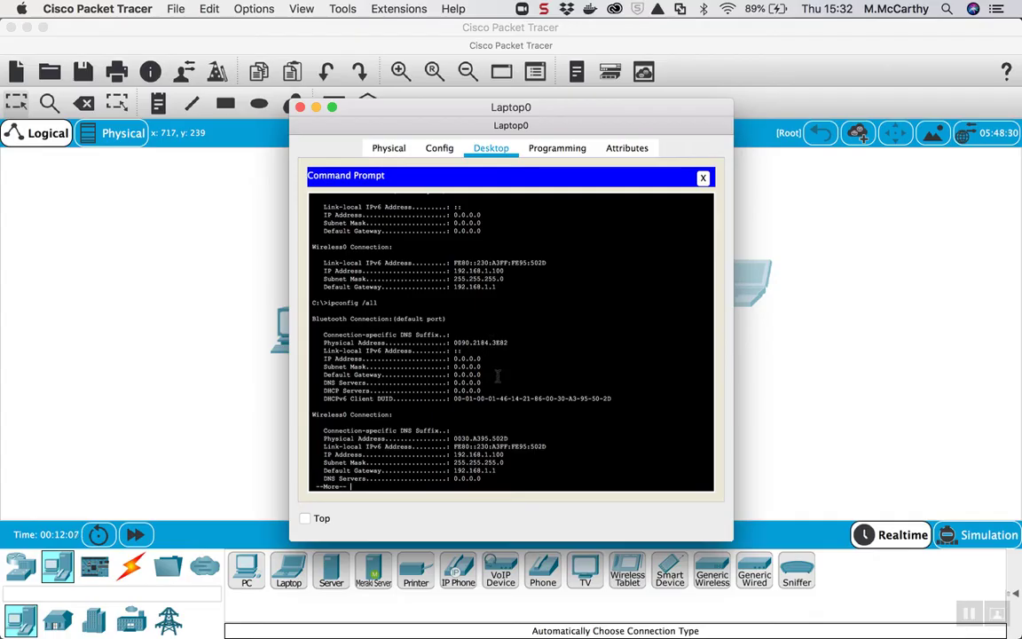
pyautogui.moveTo(510, 433); pyautogui.dragTo(462, 438)
pyautogui.rightClick(462, 438)
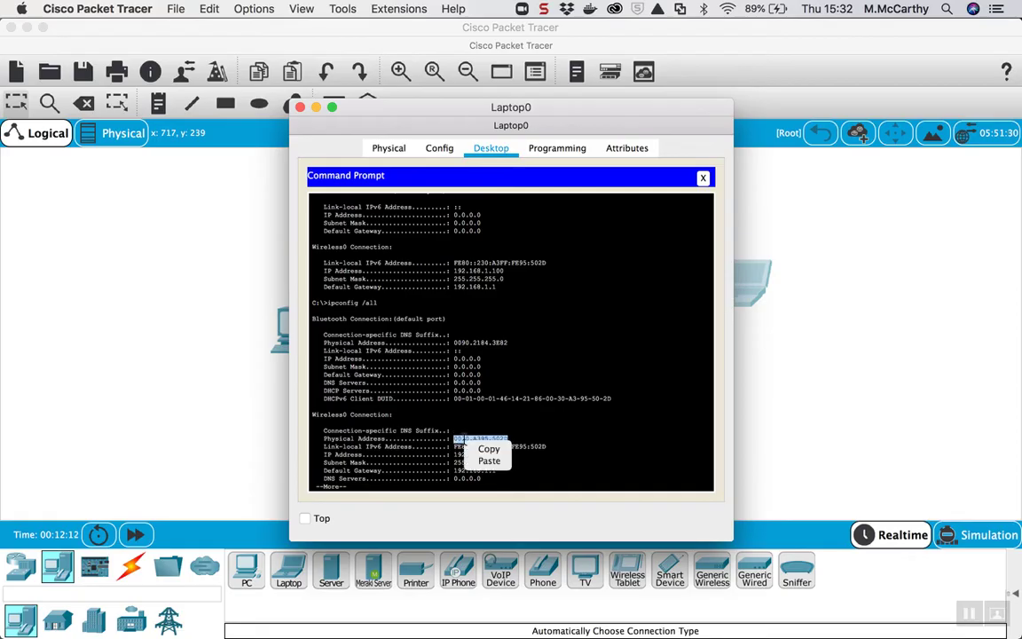
pyautogui.click(483, 446)
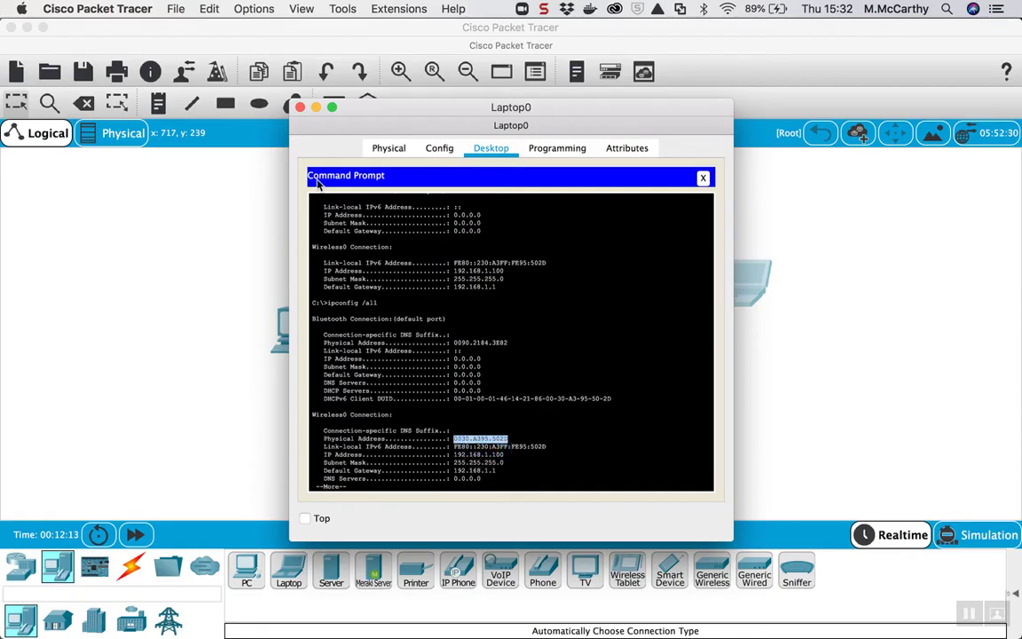
pyautogui.click(300, 106)
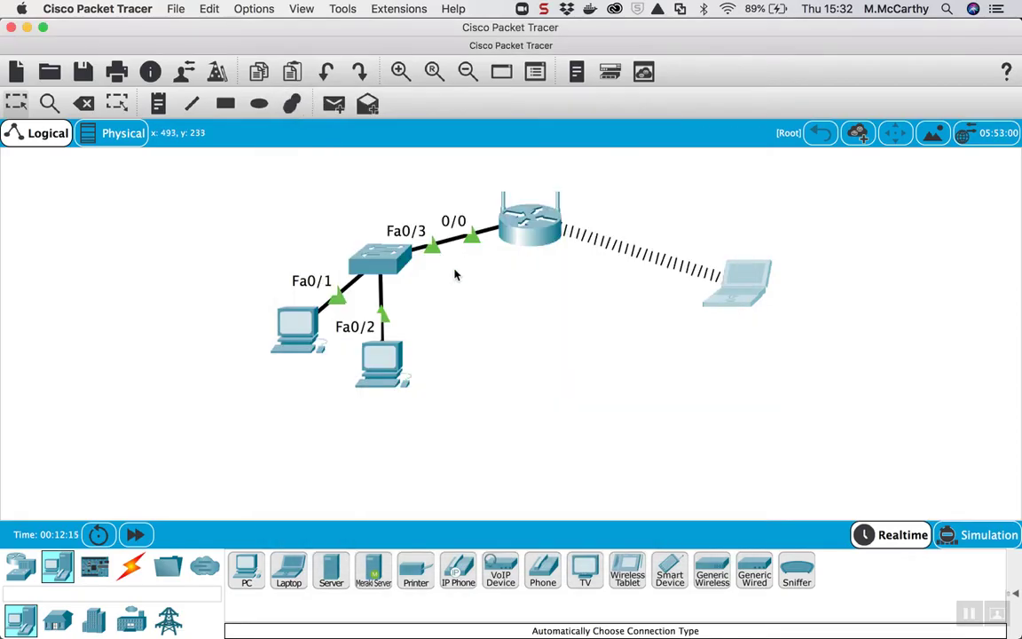
# Enable wireless MAC filtering on the router, permitting only listed PCs
pyautogui.click(527, 230)
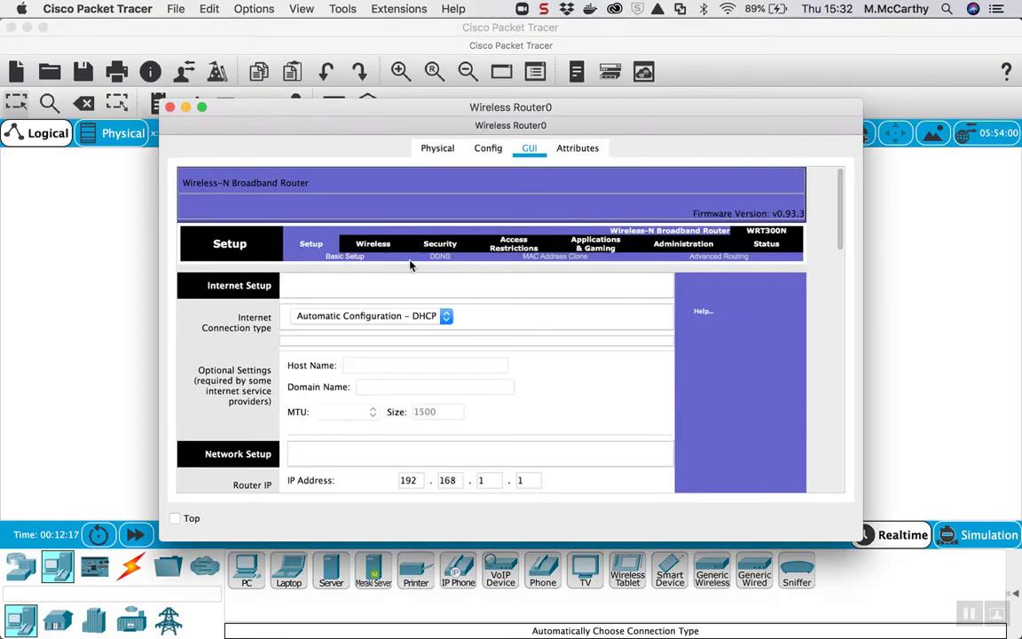
pyautogui.click(375, 247)
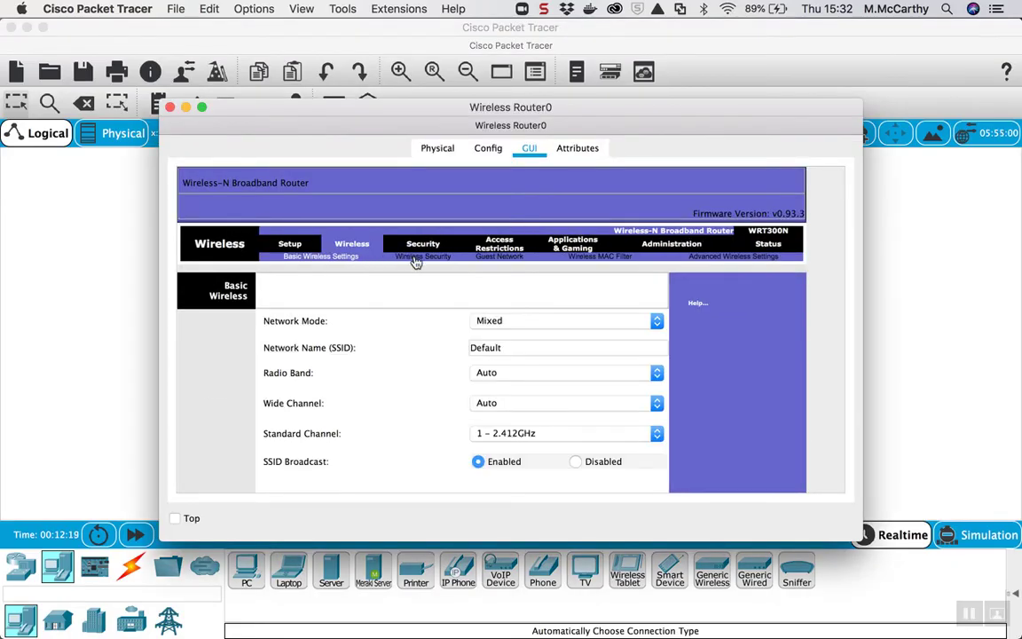
pyautogui.click(595, 257)
pyautogui.scroll(-5, 510, 321)
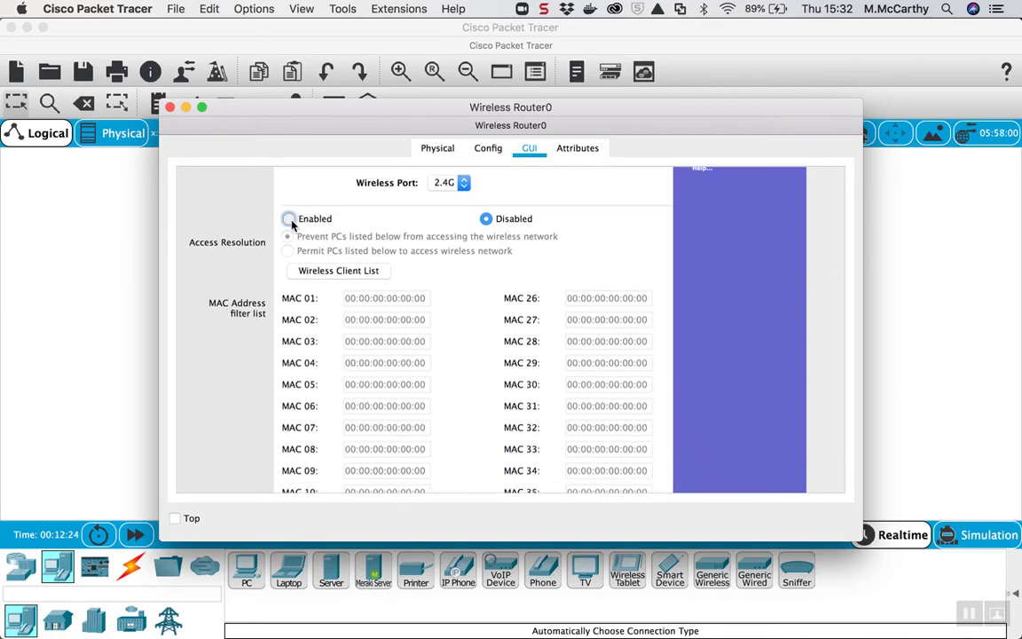
pyautogui.click(289, 219)
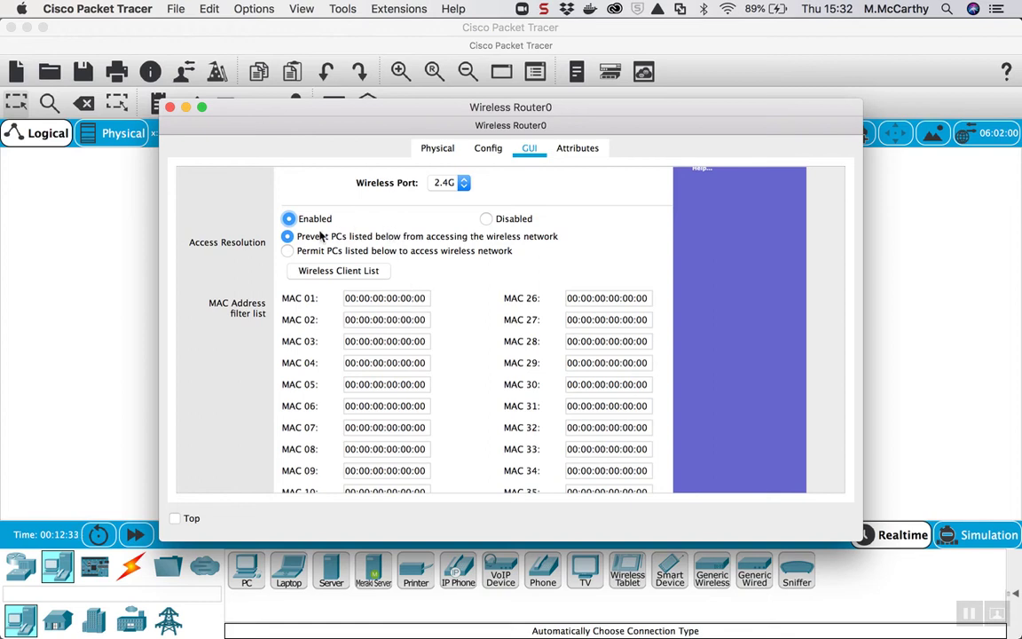
pyautogui.click(288, 252)
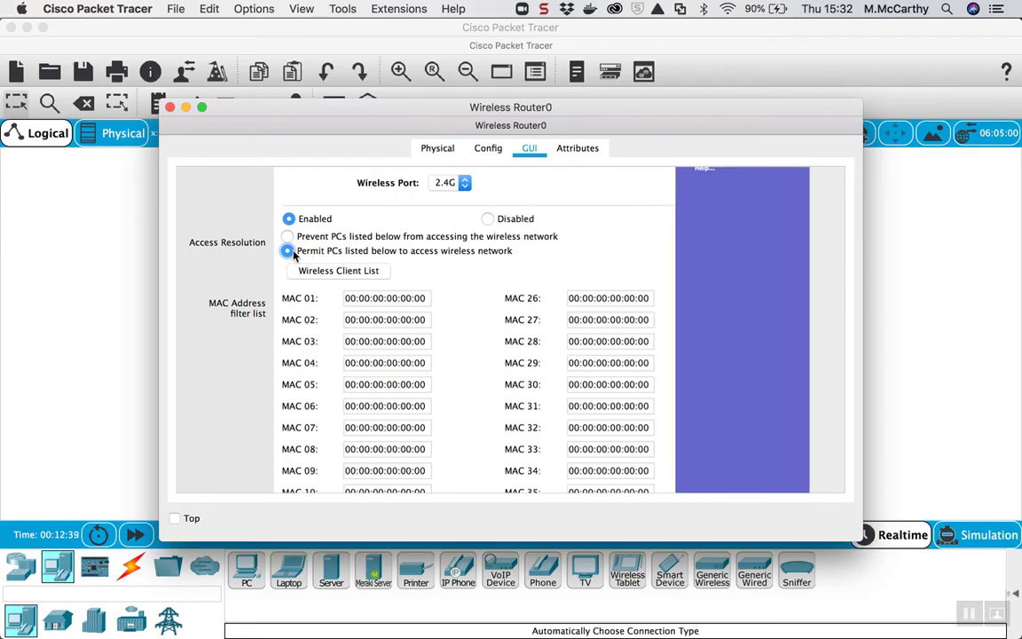
# Paste the laptop's MAC into MAC 01, reformat it with colons, and save the settings
pyautogui.tripleClick(427, 298)
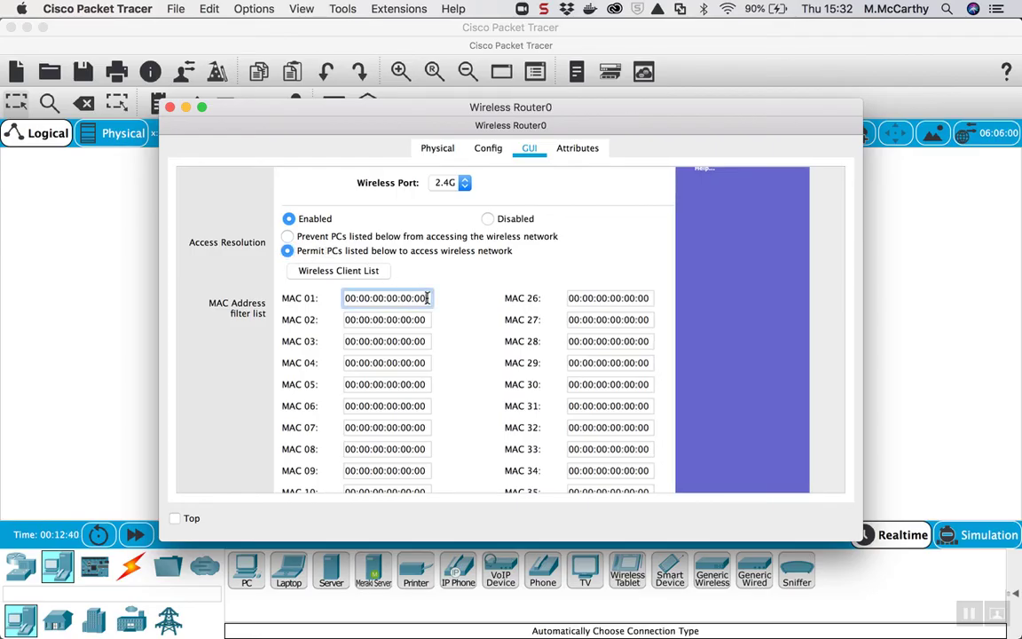
pyautogui.write('0030.A395.502D')
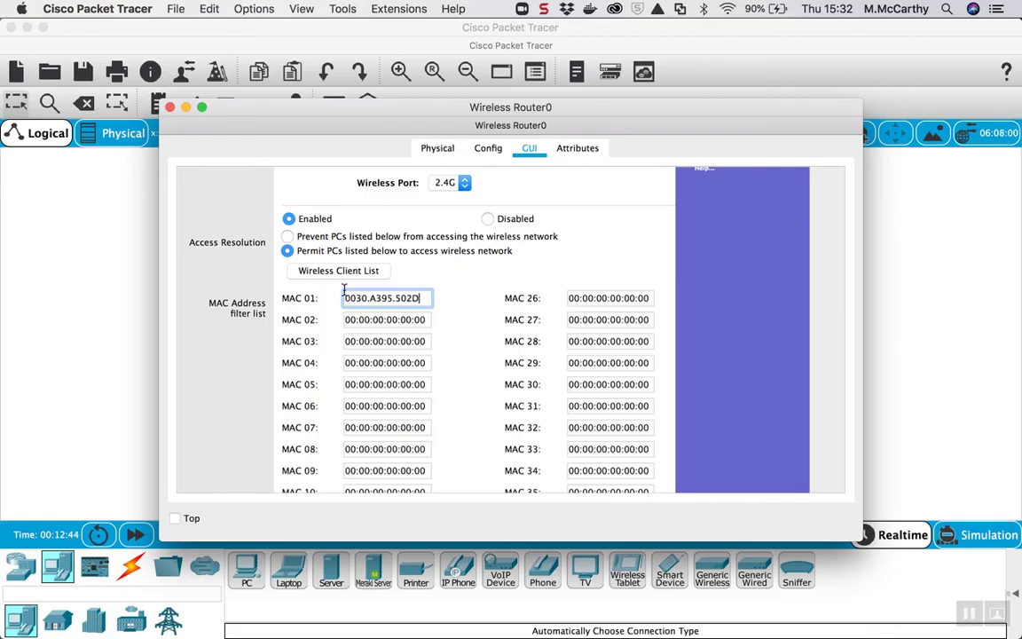
pyautogui.click(357, 299)
pyautogui.write(':')
pyautogui.press('Right')
pyautogui.press('Right')
pyautogui.press('Right')
pyautogui.press('BackSpace')
pyautogui.write(':')
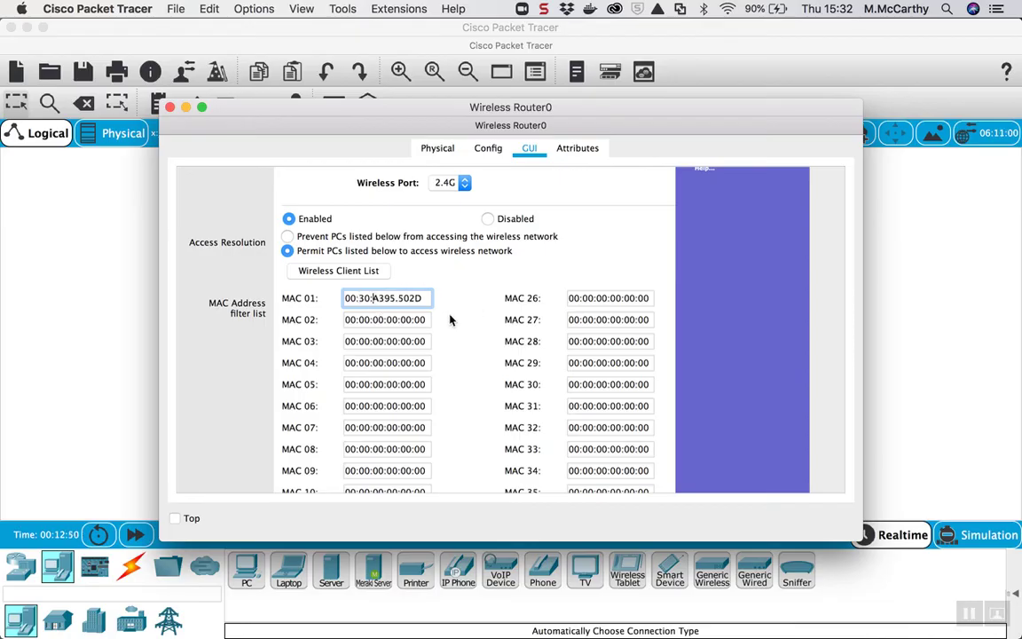
pyautogui.press('Right')
pyautogui.press('Right')
pyautogui.write(':')
pyautogui.scroll(-15, 422, 345)
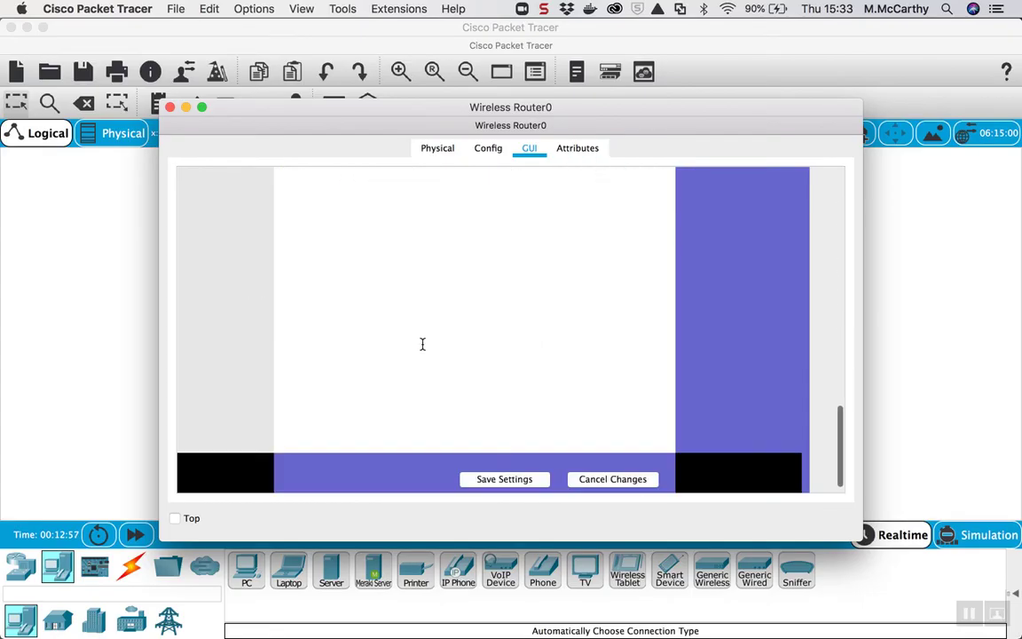
pyautogui.click(480, 461)
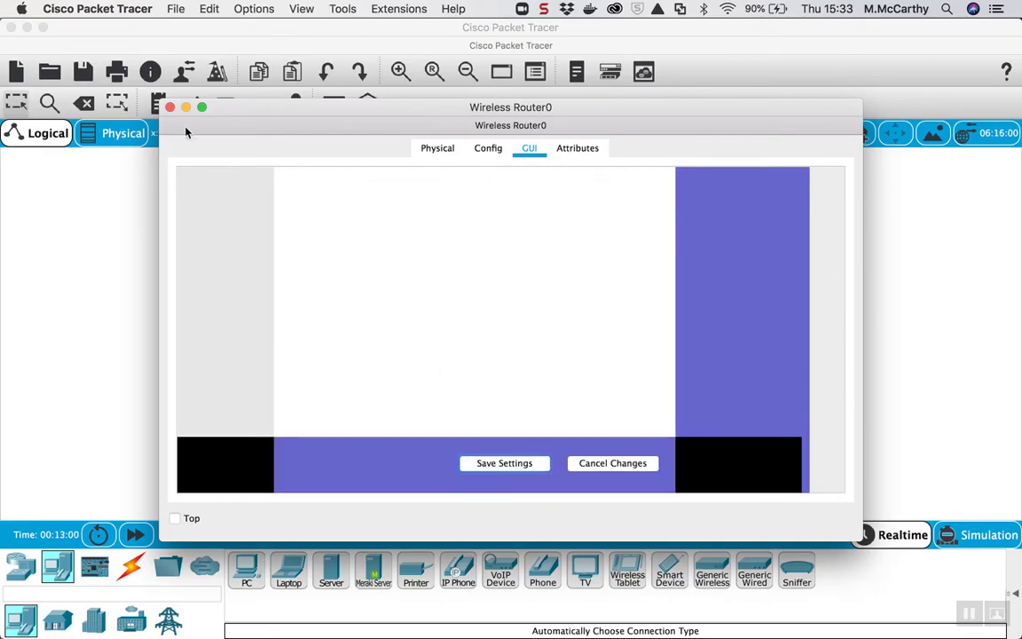
pyautogui.click(169, 108)
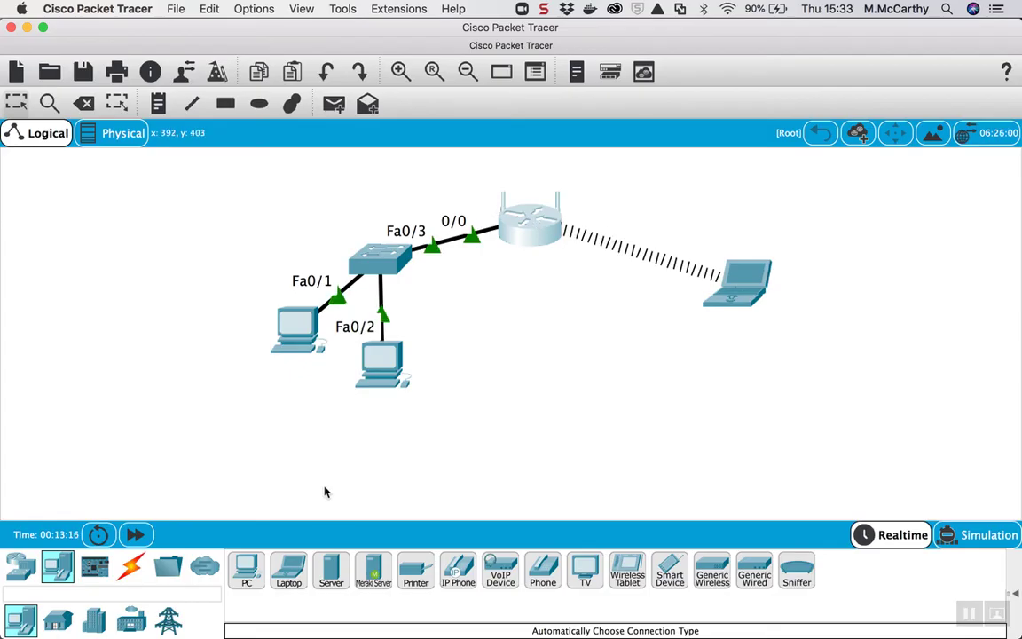
# Place Laptop1 below the first laptop, power it off, and swap its wired card for a WPC300N
pyautogui.click(290, 579)
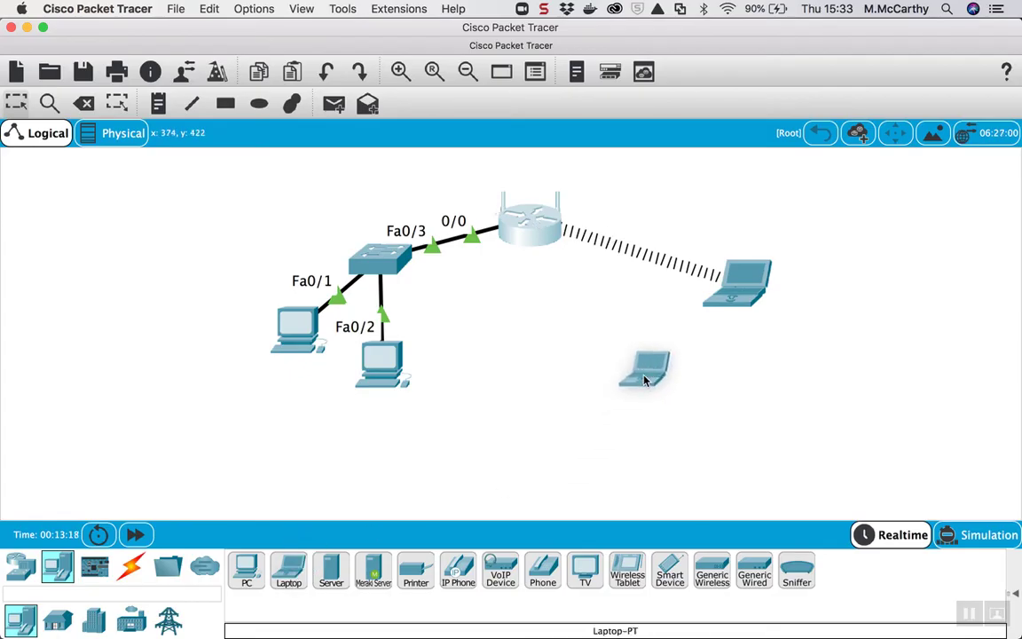
pyautogui.click(659, 388)
pyautogui.click(660, 388)
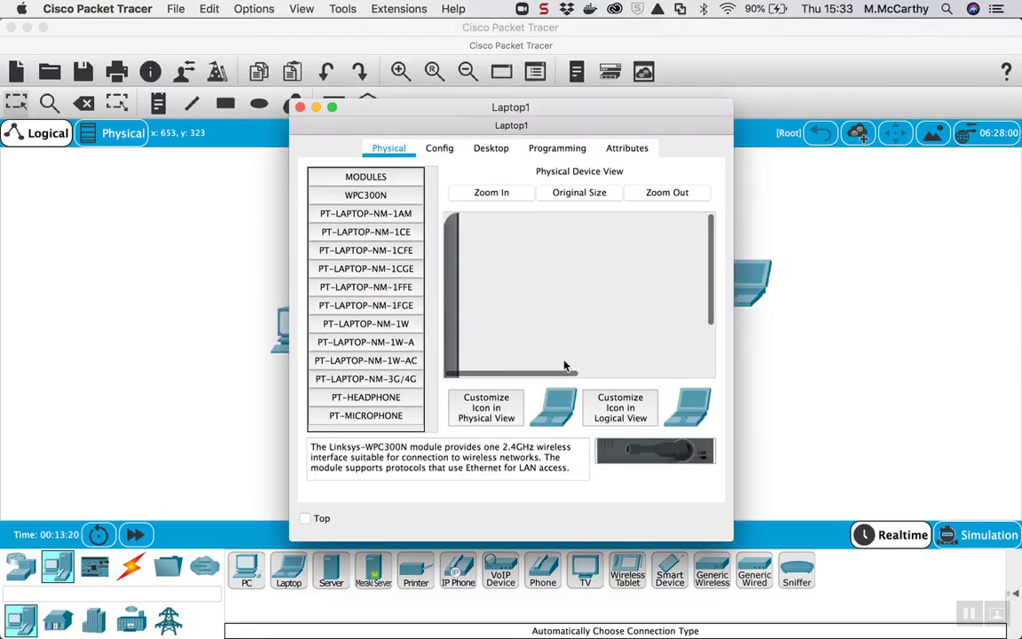
pyautogui.click(489, 360)
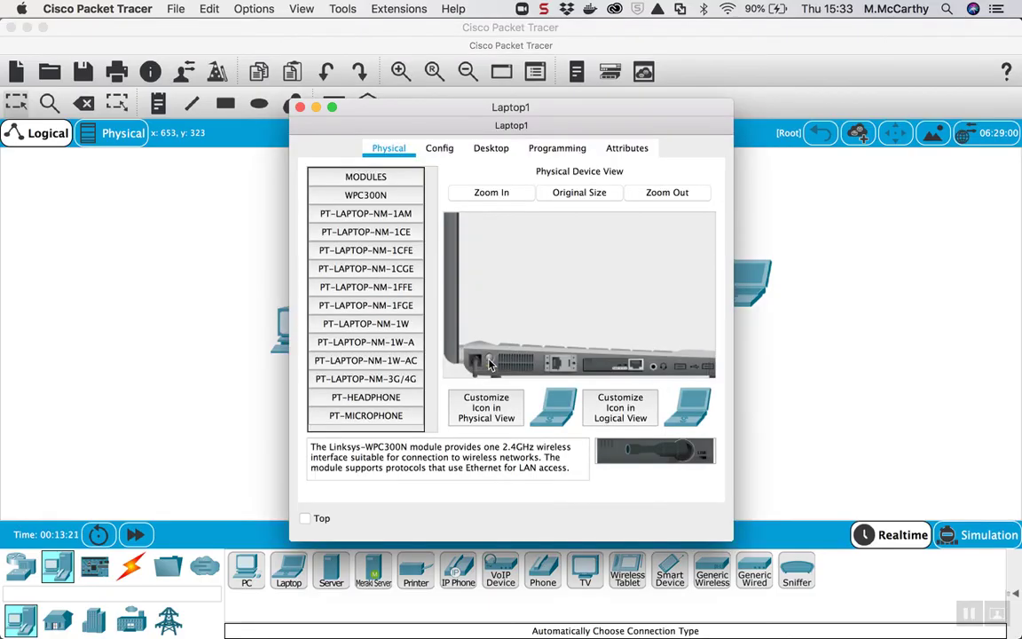
pyautogui.moveTo(597, 368); pyautogui.dragTo(373, 418)
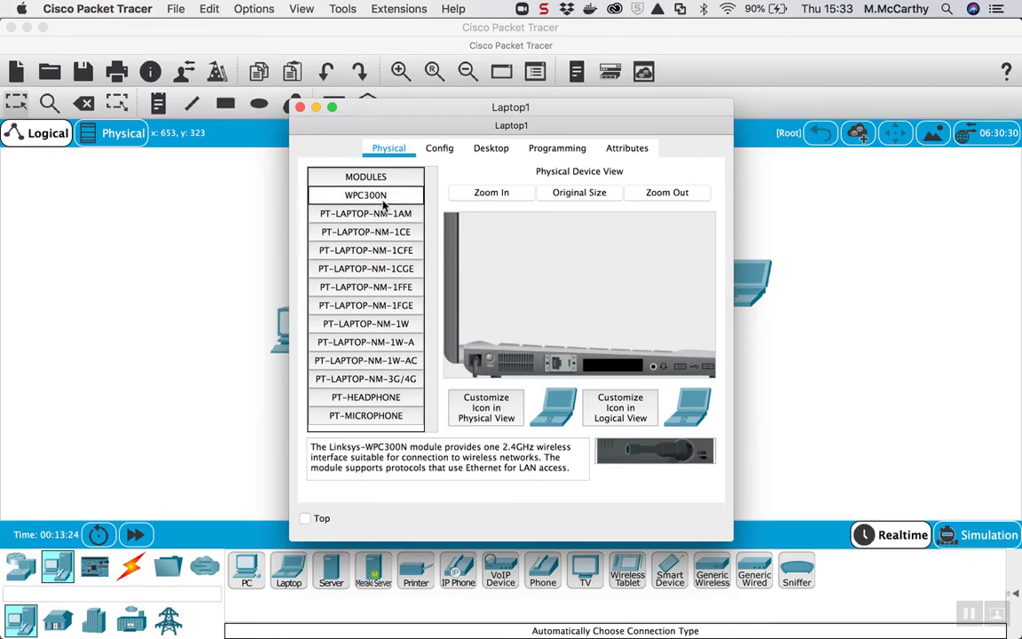
pyautogui.moveTo(384, 204); pyautogui.dragTo(577, 328)
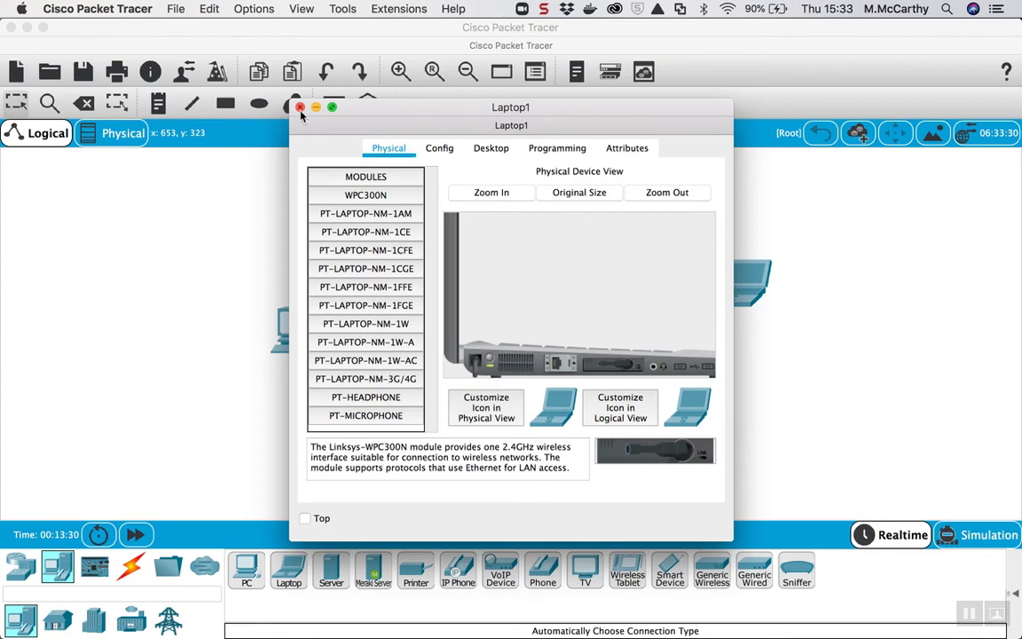
# Check Laptop1's PC Wireless Connect list, which shows no networks, and move its window aside
pyautogui.click(491, 148)
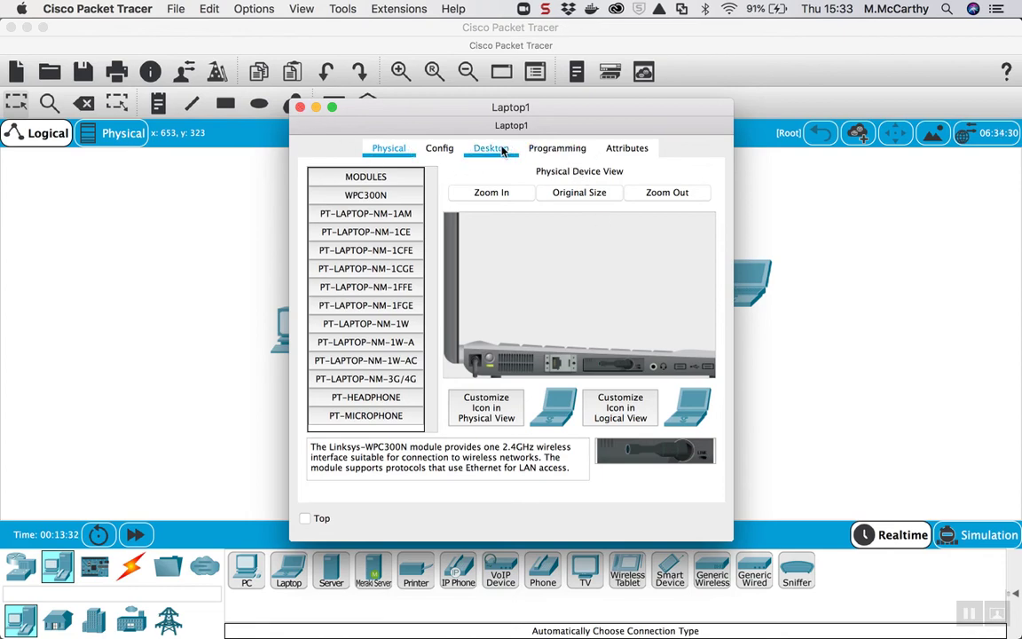
pyautogui.click(366, 348)
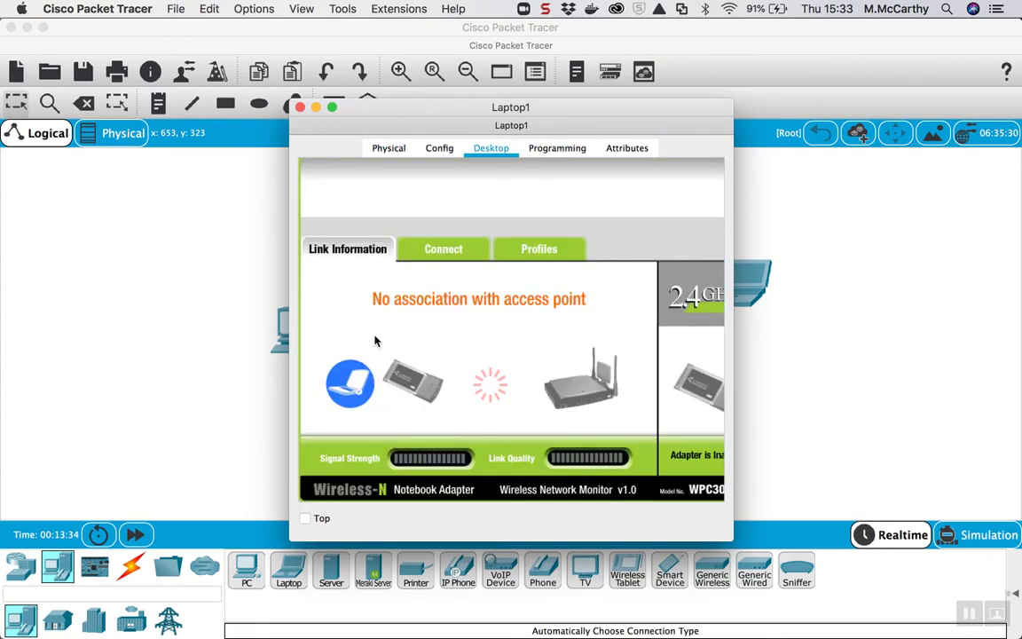
pyautogui.click(440, 254)
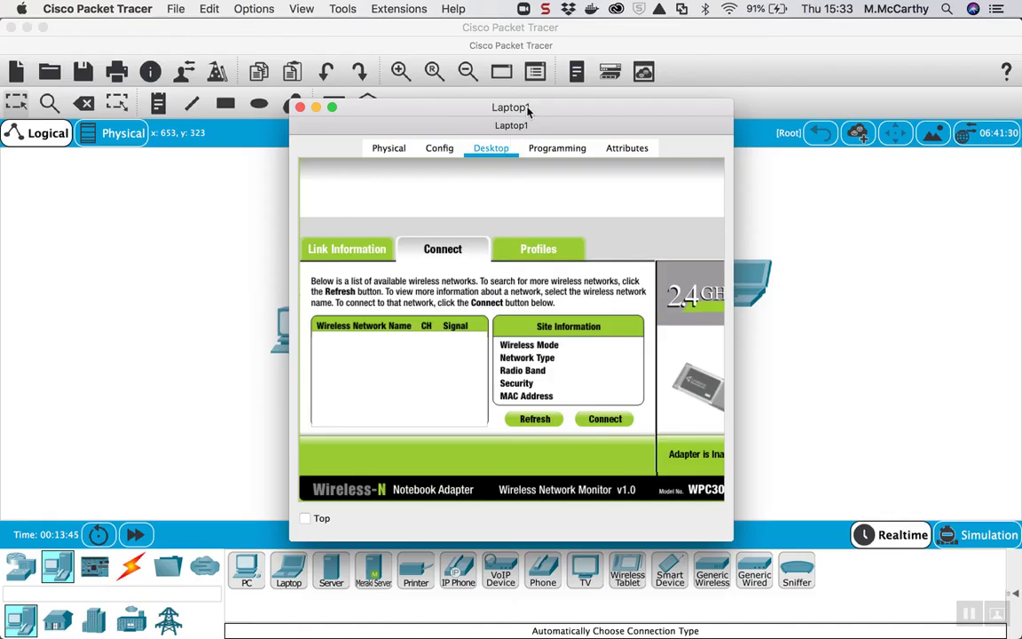
pyautogui.moveTo(528, 111); pyautogui.dragTo(328, 147)
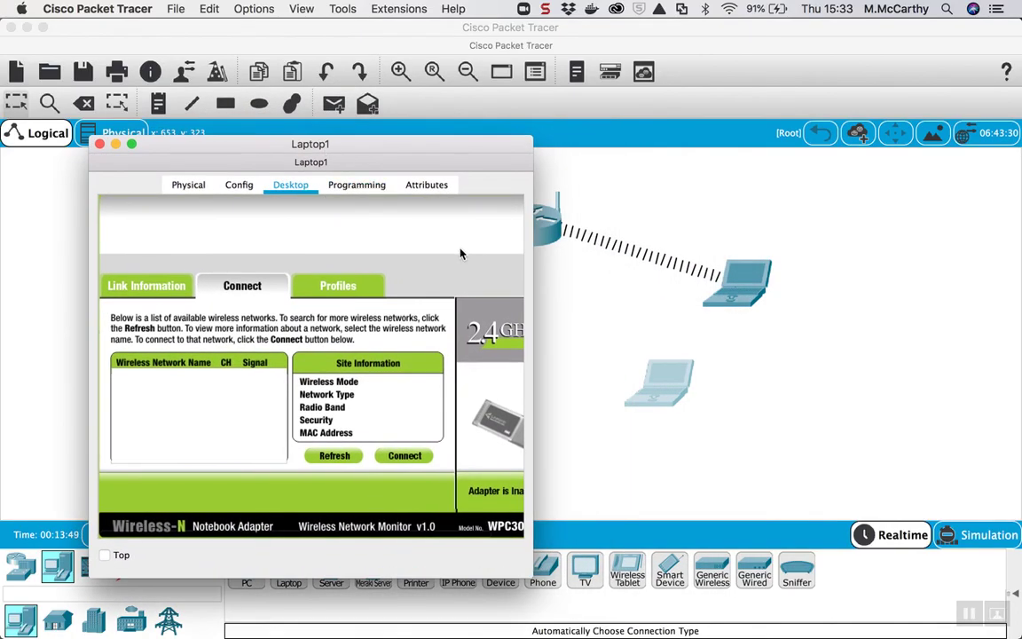
pyautogui.hscroll(2, 461, 255)
# Run ipconfig /all on Laptop1 and copy its Wireless0 physical address 00E0.8FAD.5324
pyautogui.click(501, 214)
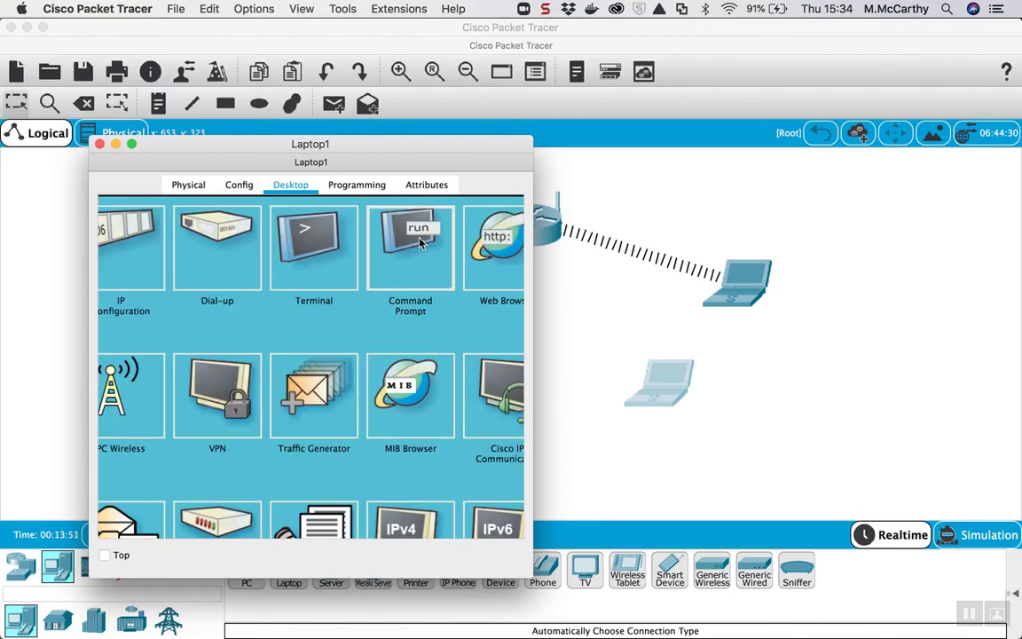
pyautogui.click(380, 217)
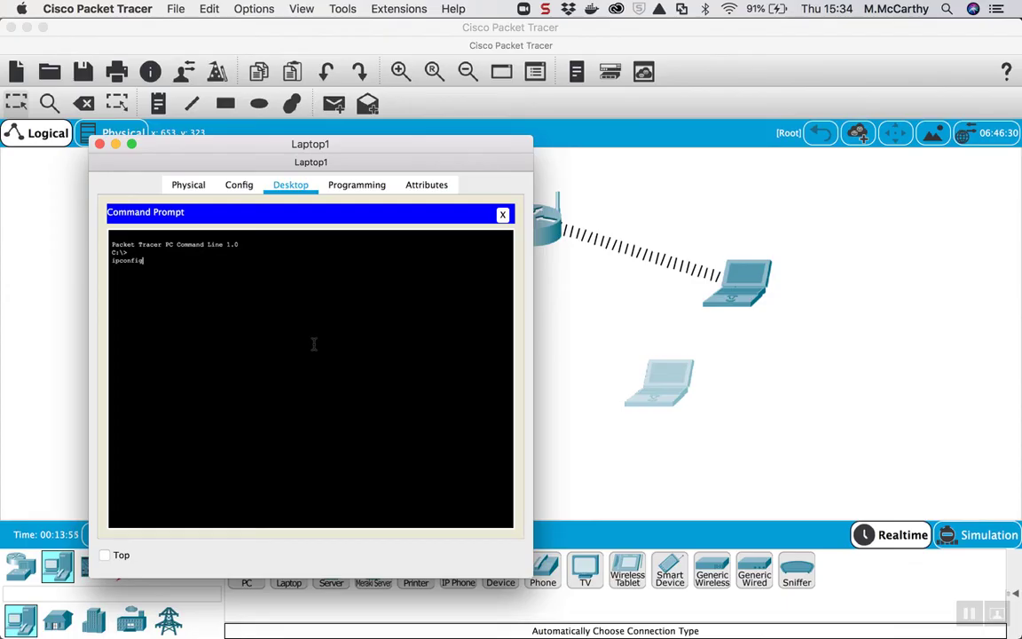
pyautogui.write('ipconfig /all')
pyautogui.press('Return')
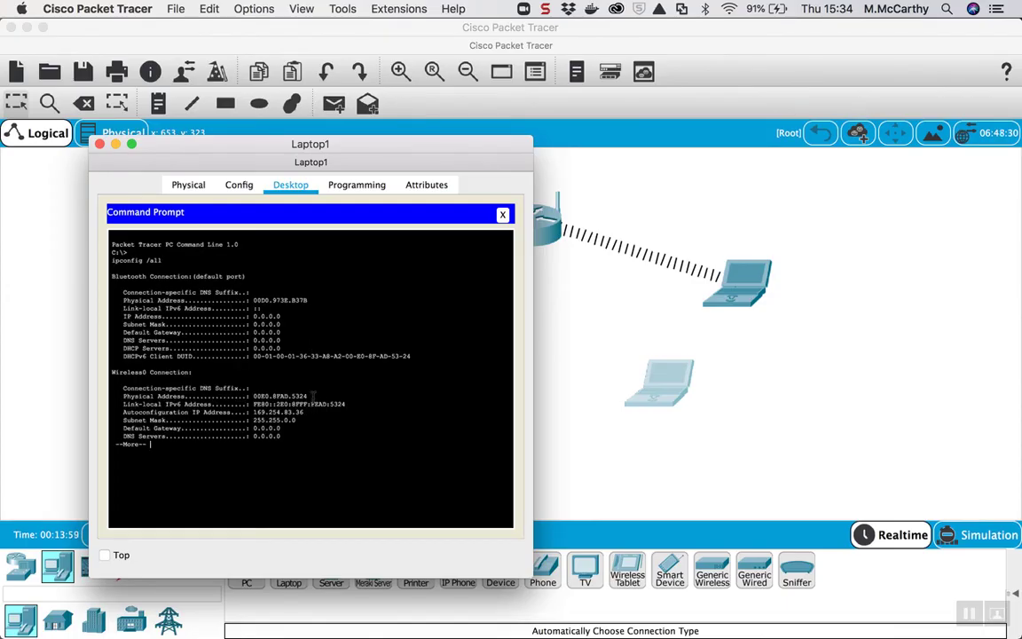
pyautogui.moveTo(311, 396); pyautogui.dragTo(253, 397)
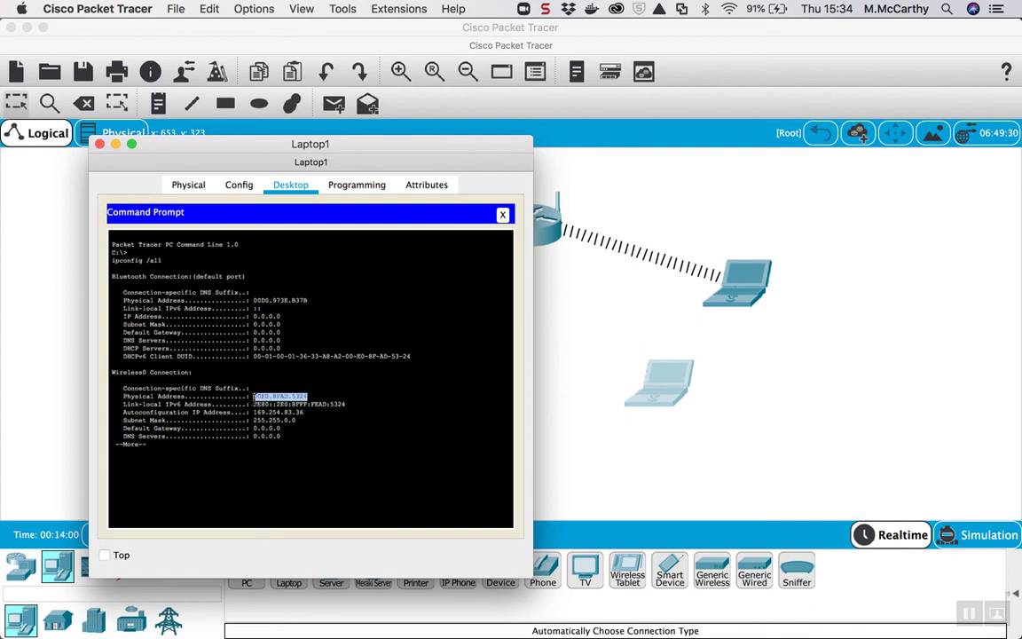
pyautogui.rightClick(260, 397)
pyautogui.click(277, 405)
# Open Wireless Router0's Wireless MAC Filter page and paste Laptop1's MAC into MAC 02
pyautogui.click(100, 145)
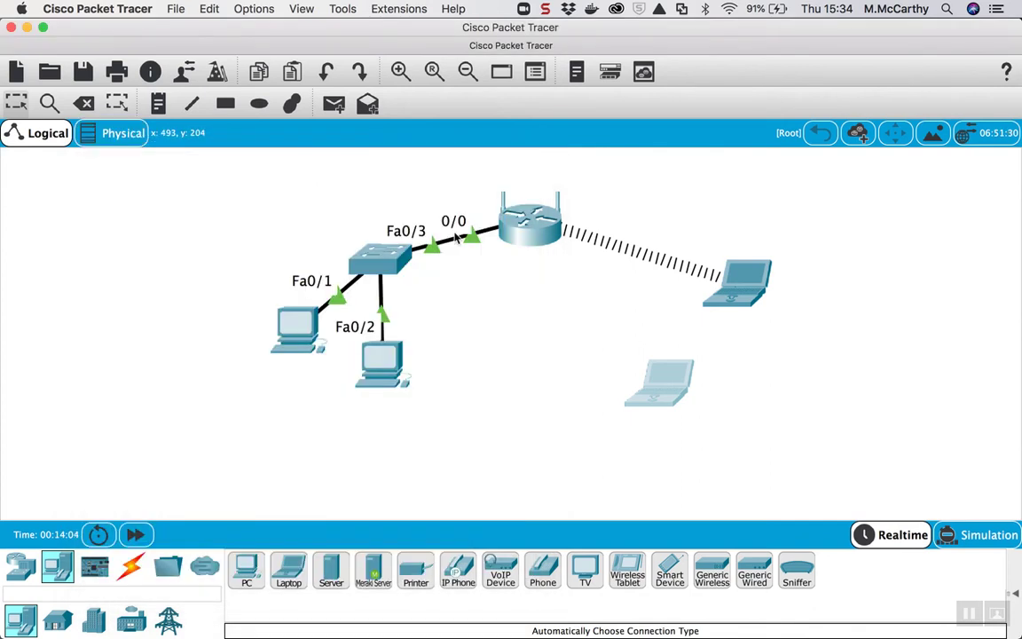
pyautogui.click(530, 222)
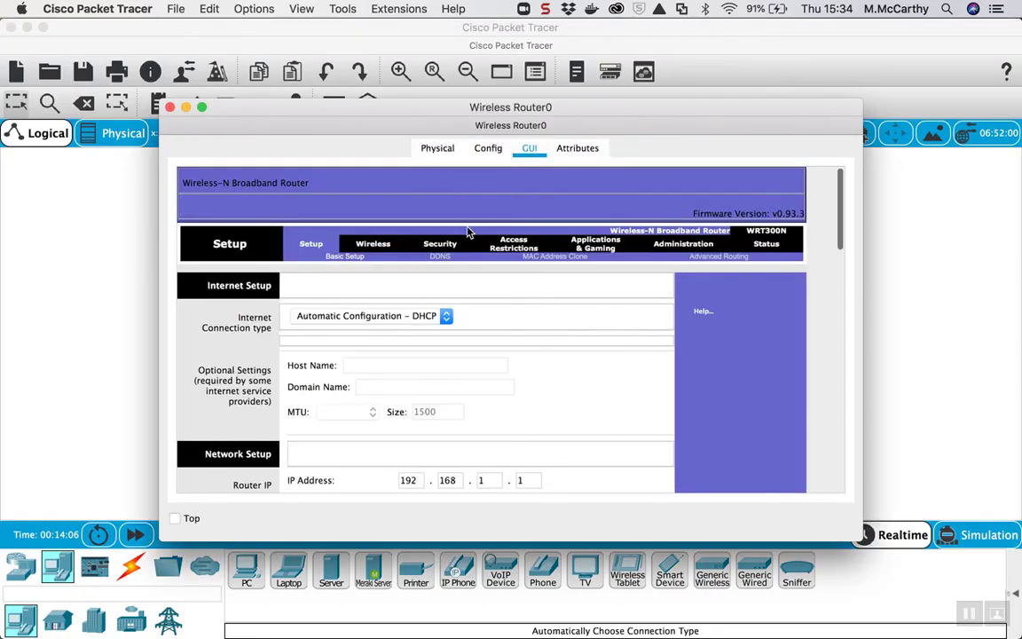
pyautogui.click(384, 244)
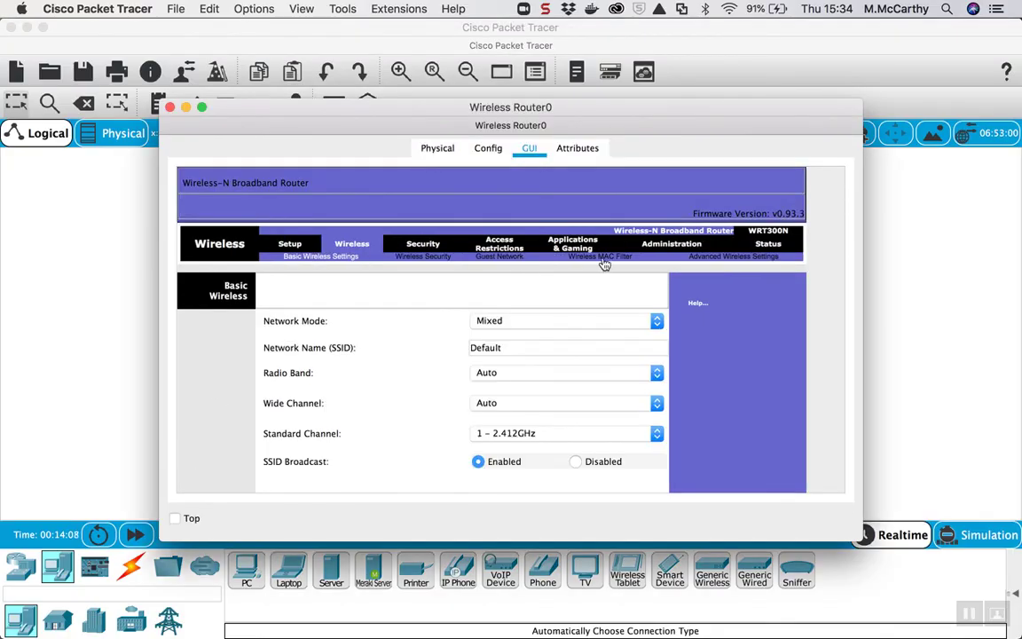
pyautogui.click(606, 256)
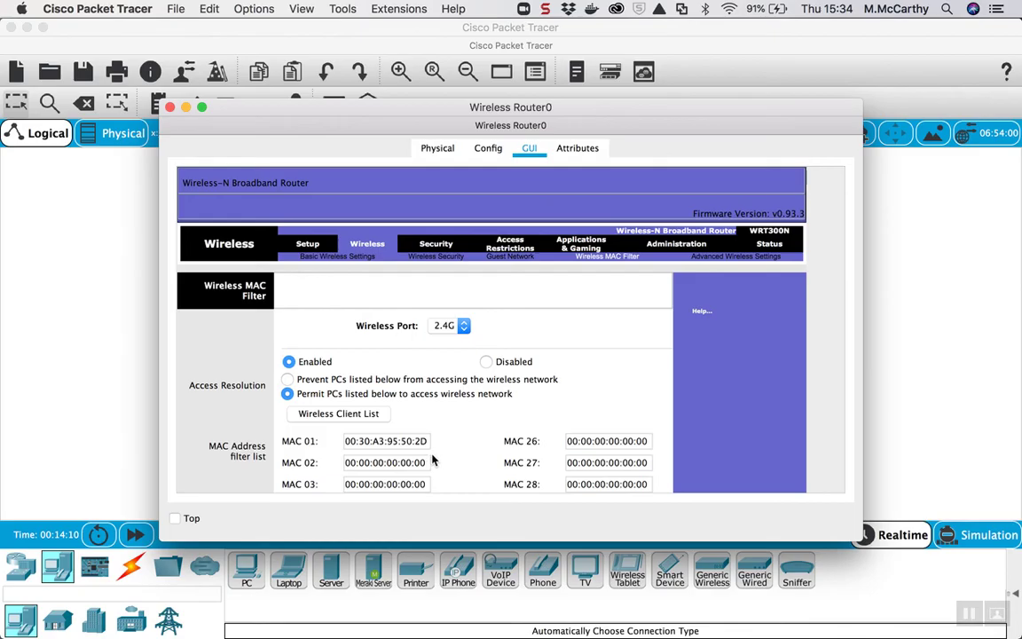
pyautogui.click(412, 461)
pyautogui.moveTo(412, 461); pyautogui.dragTo(316, 465)
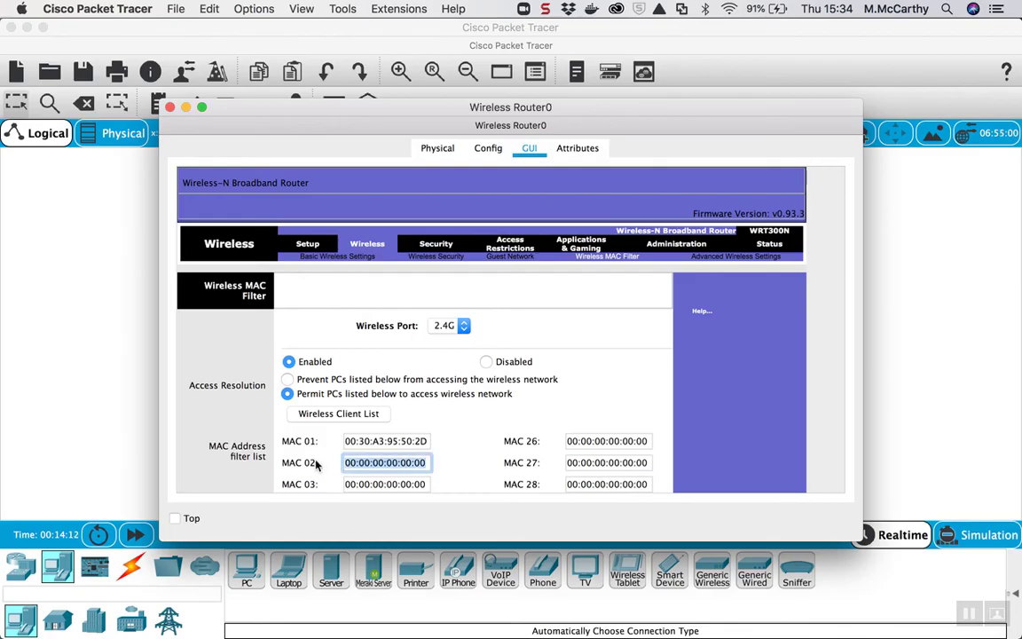
pyautogui.press('super+v')
# Reformat MAC 02 with colons as 00:E0:8F:AD:53:24 and save the filter settings
pyautogui.click(355, 463)
pyautogui.press('BackSpace')
pyautogui.write('E')
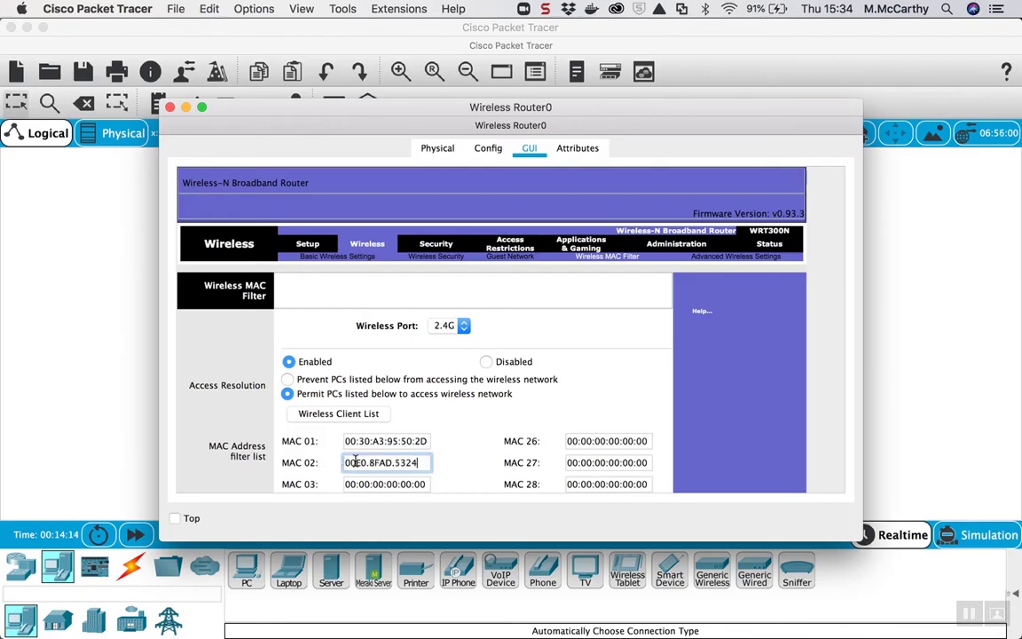
pyautogui.write(':')
pyautogui.click(372, 462)
pyautogui.press('BackSpace')
pyautogui.write(':')
pyautogui.click(383, 463)
pyautogui.write(':8F:AD:53')
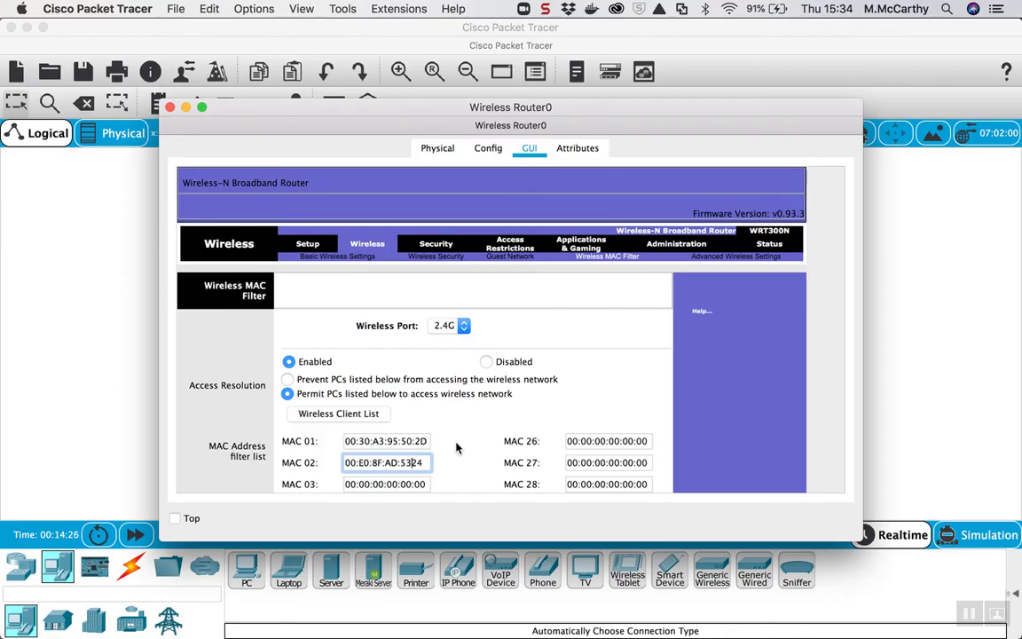
pyautogui.write(':')
pyautogui.scroll(-1, 456, 448)
pyautogui.scroll(-10, 456, 448)
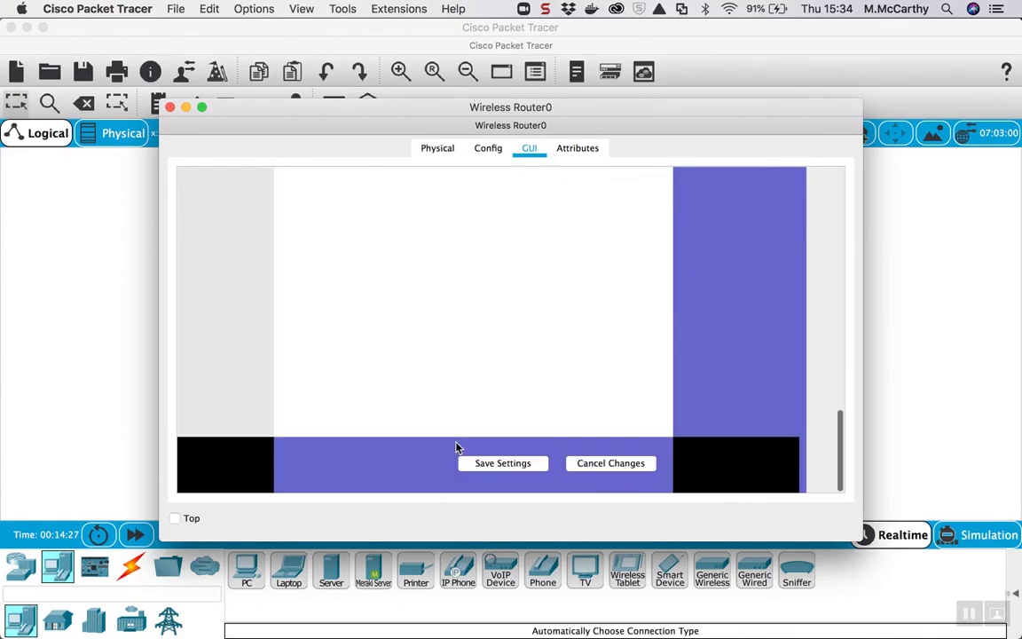
pyautogui.click(470, 463)
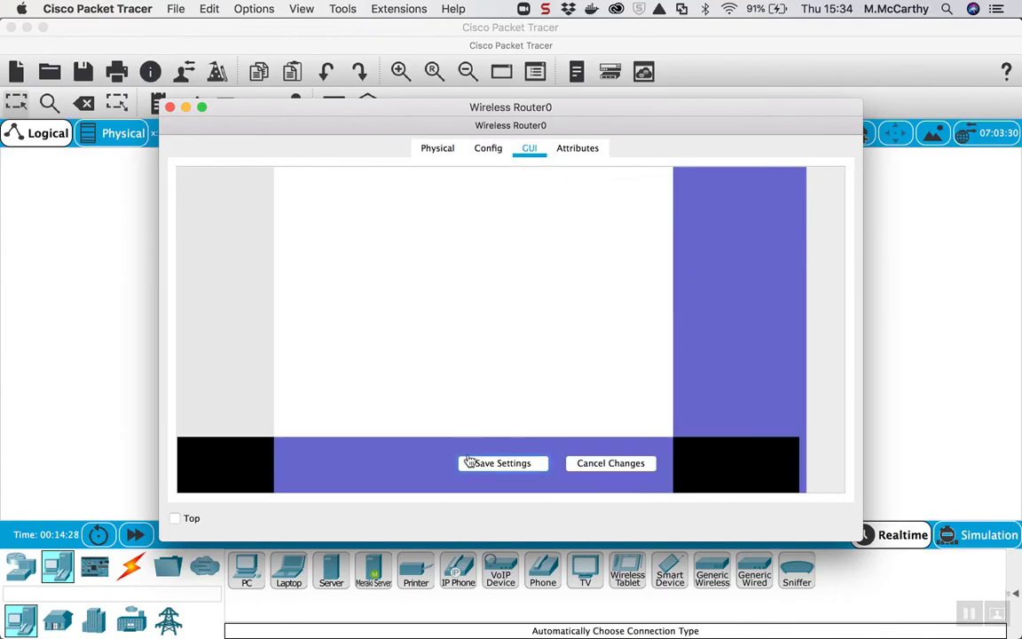
# Connect Laptop1 to the Default network by entering the WPA2 pre-shared key in PC Wireless
pyautogui.click(170, 107)
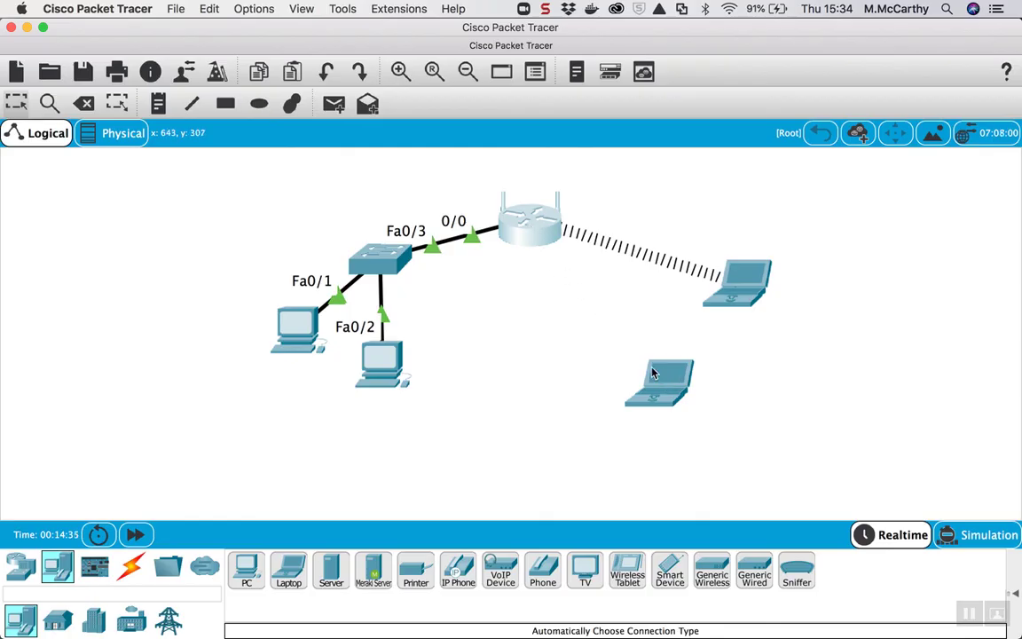
pyautogui.click(662, 375)
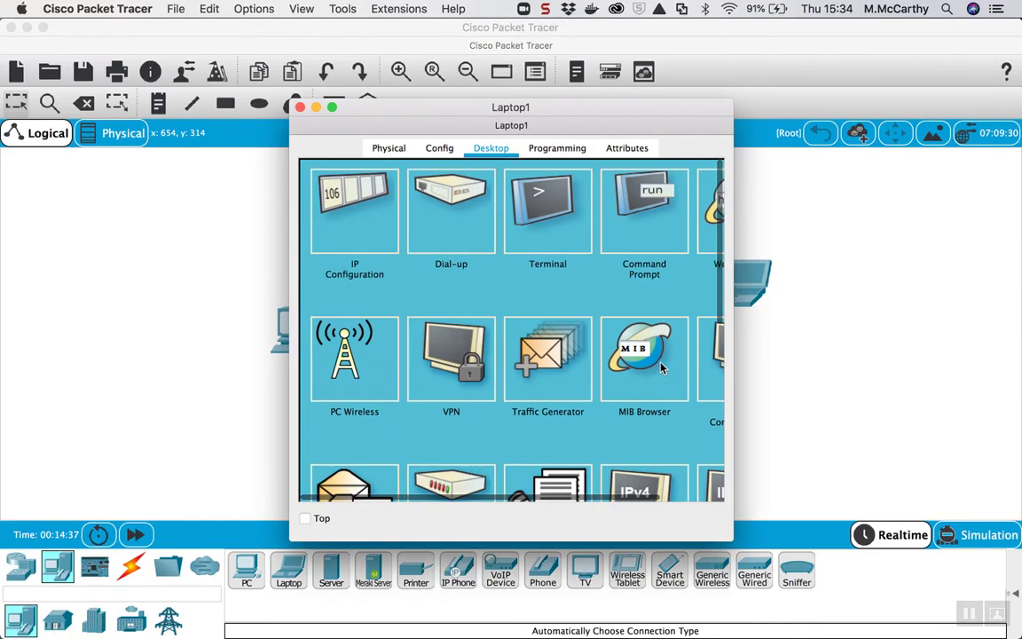
pyautogui.click(341, 351)
pyautogui.click(444, 256)
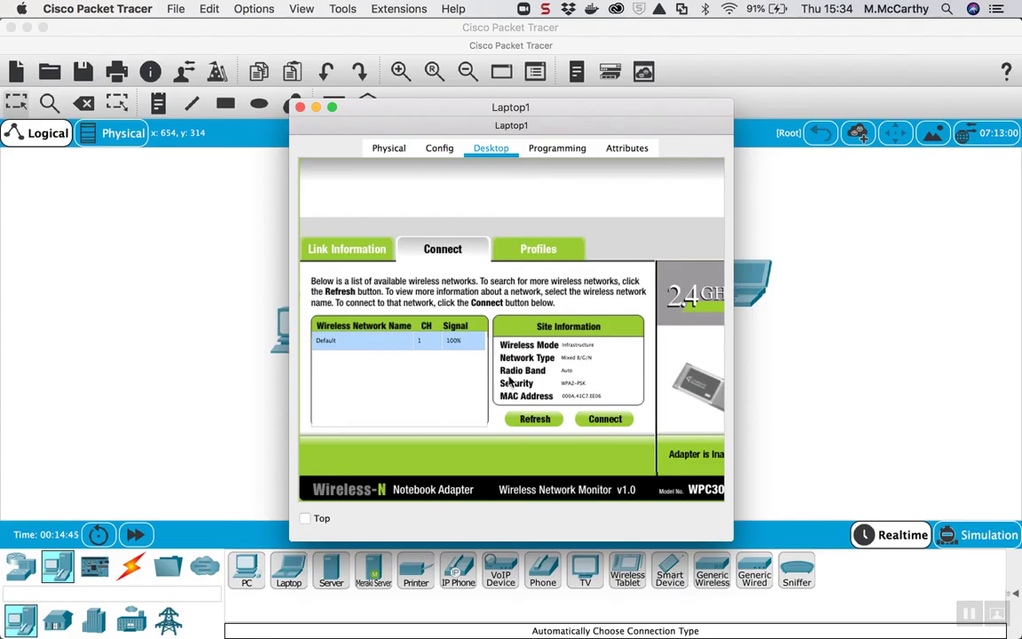
pyautogui.click(609, 428)
pyautogui.click(465, 349)
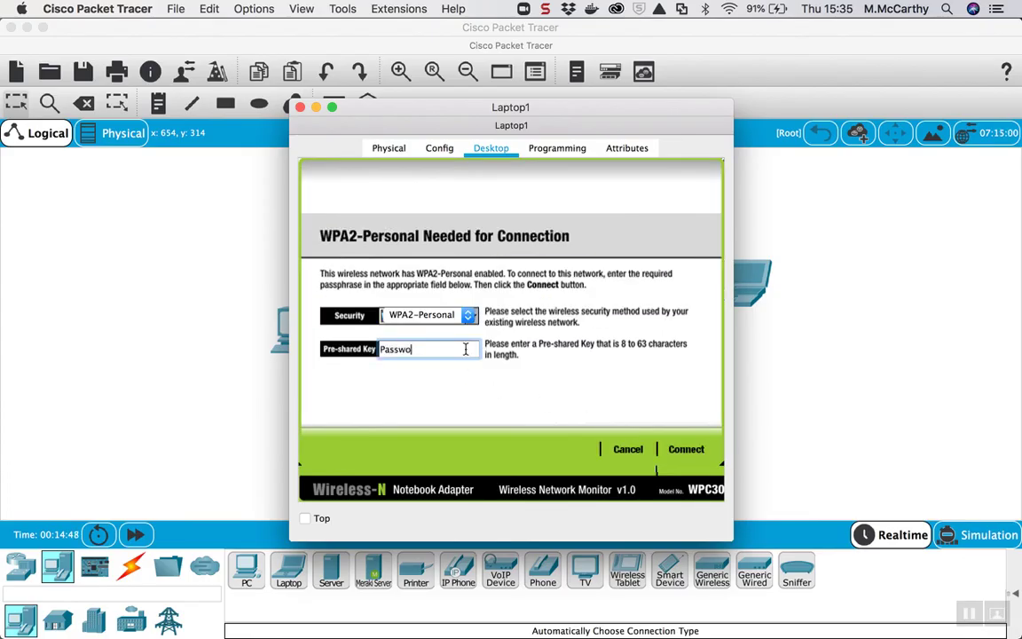
pyautogui.click(687, 449)
pyautogui.click(300, 107)
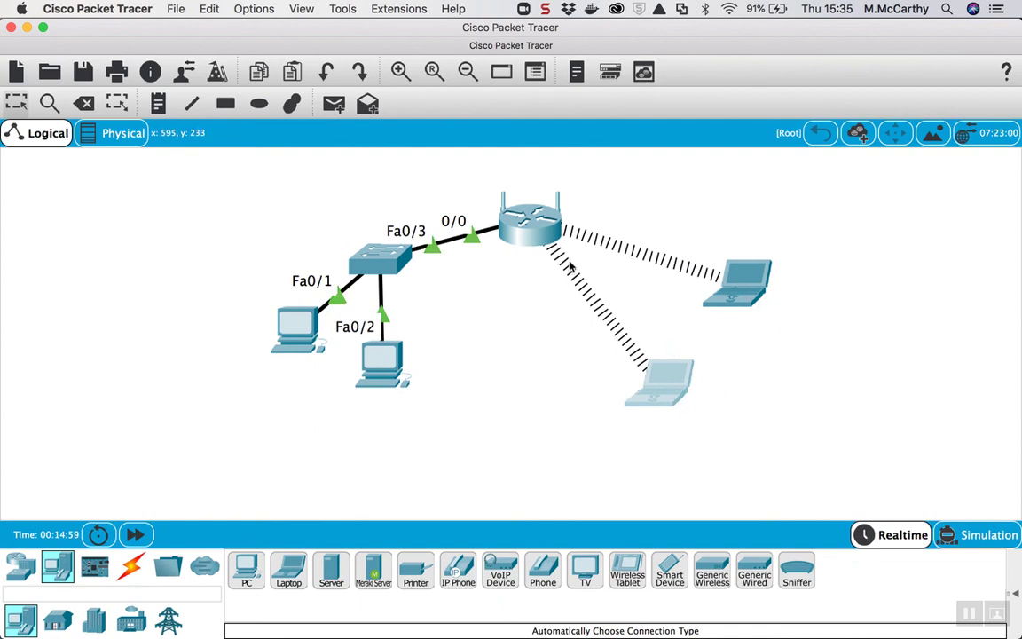
pyautogui.moveTo(523, 235)
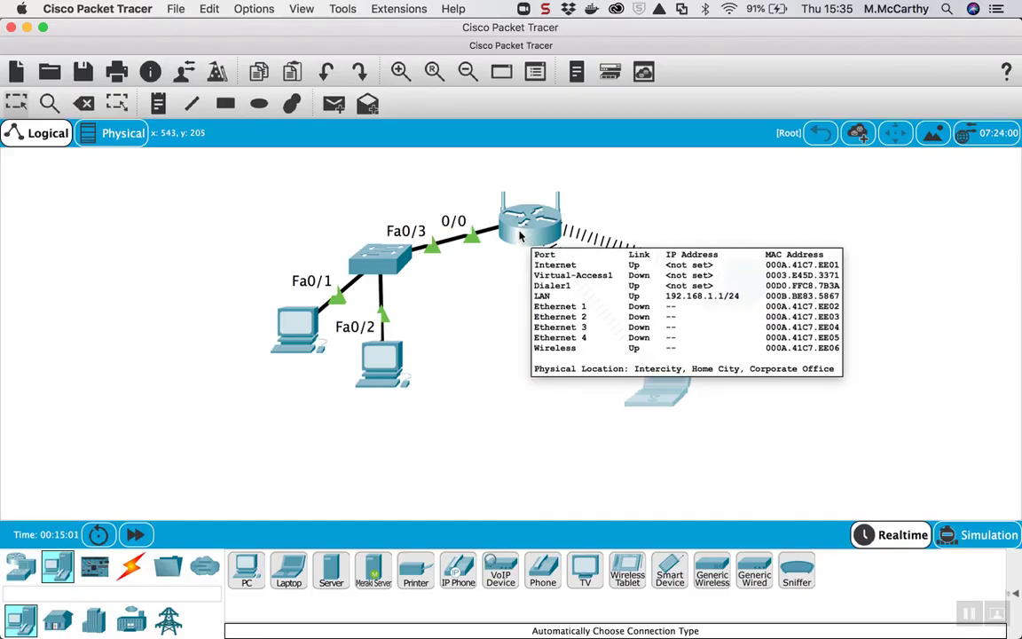